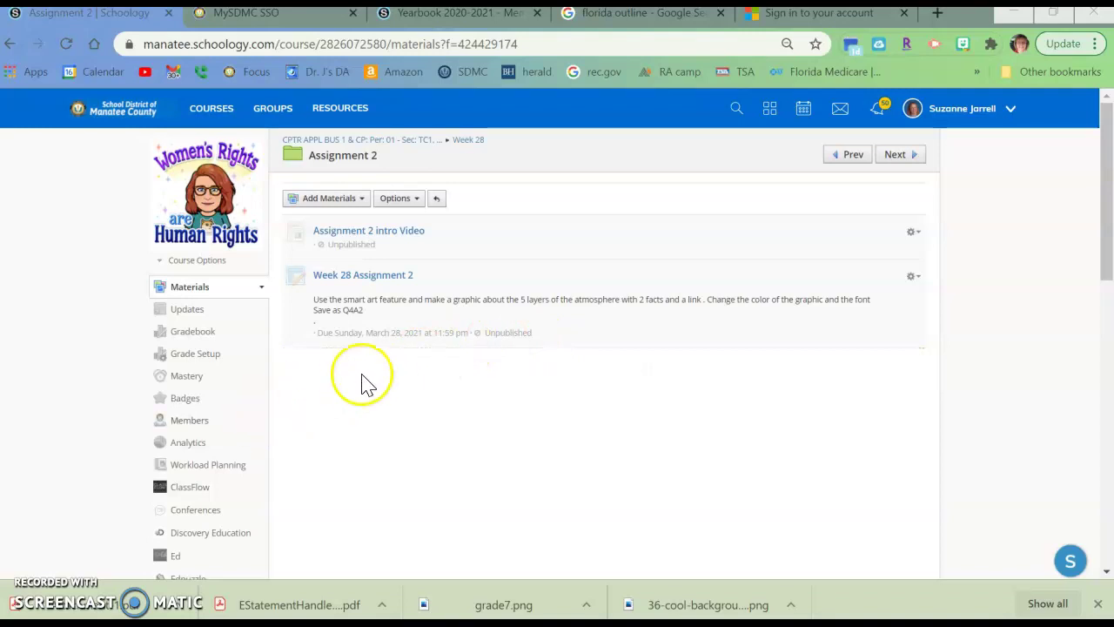
Sign in to Office 365 through ClassLink and start a new blank PowerPoint presentation, Presentation26.
click(266, 14)
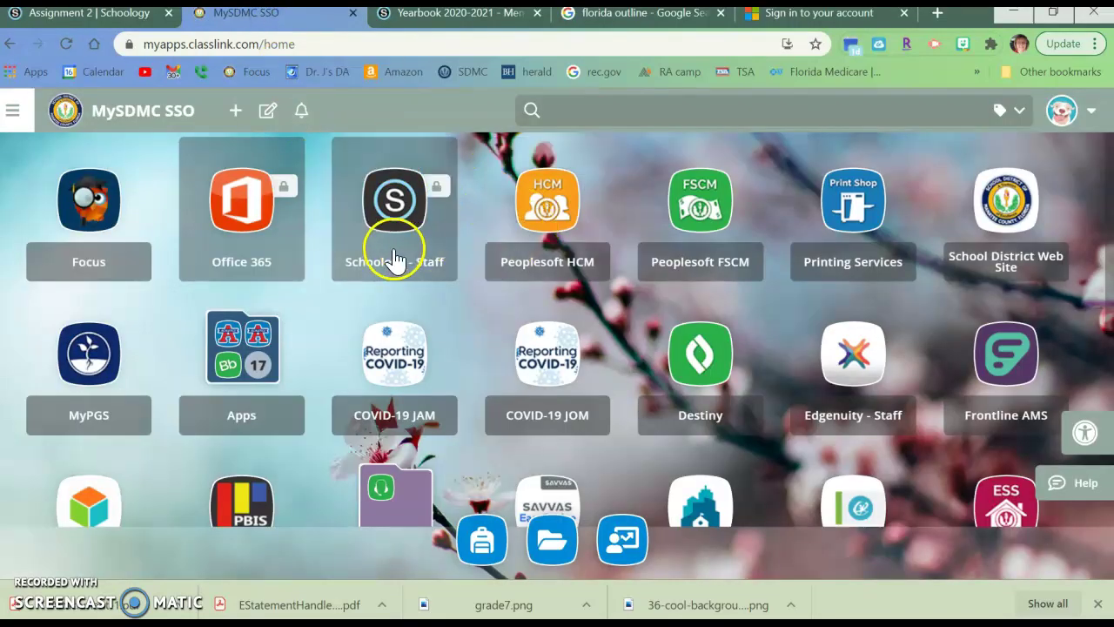
click(240, 225)
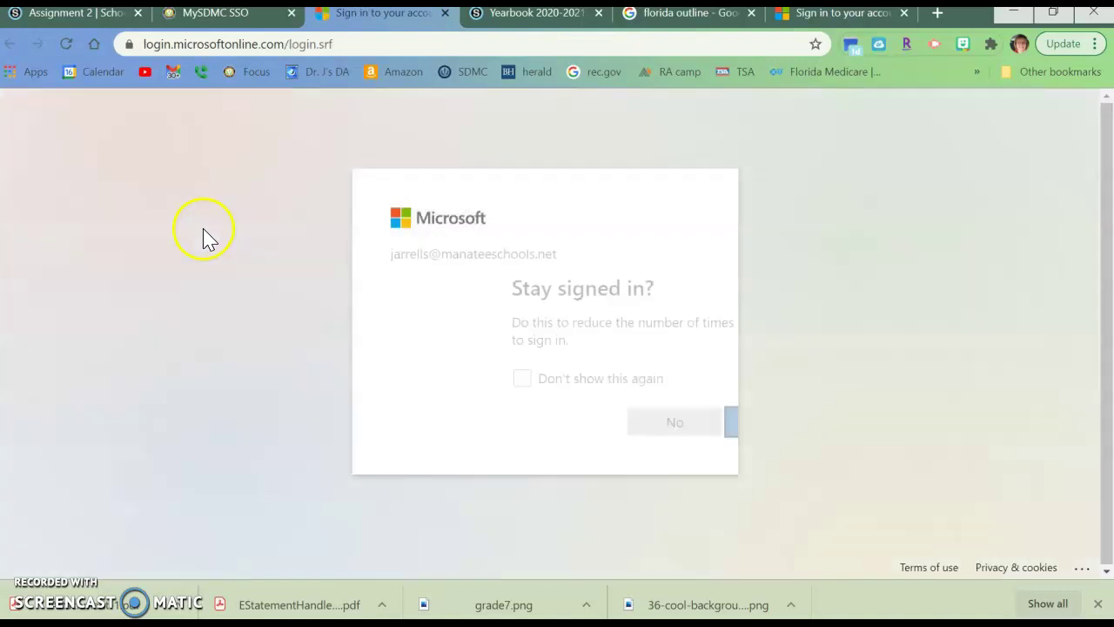
click(653, 424)
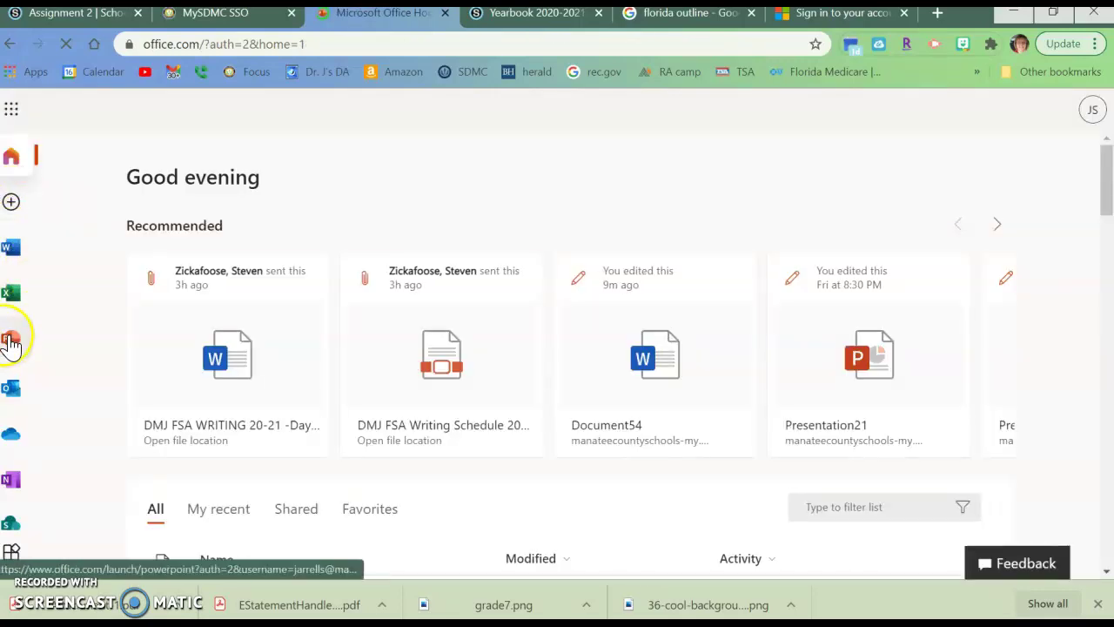
click(12, 340)
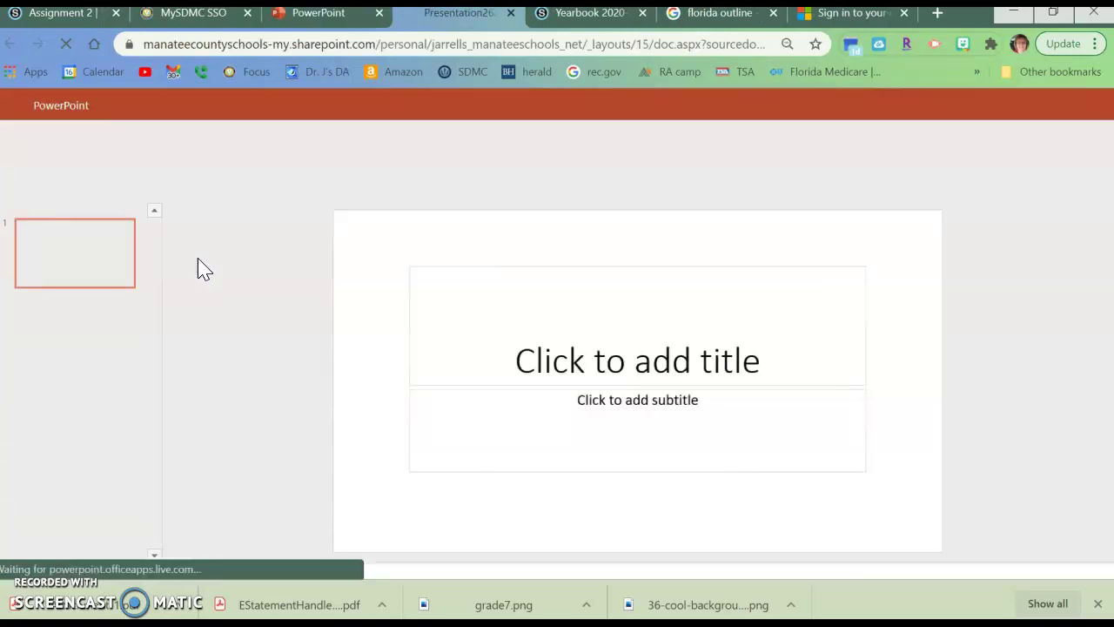
click(57, 281)
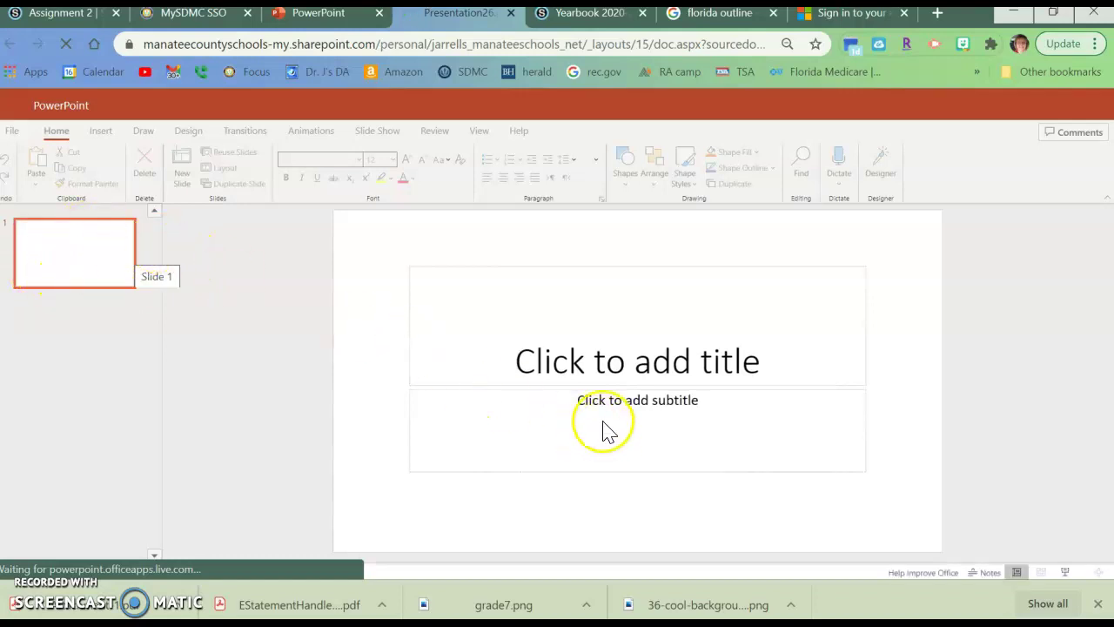
Delete the subtitle and title placeholders so slide 1 is completely blank.
click(427, 391)
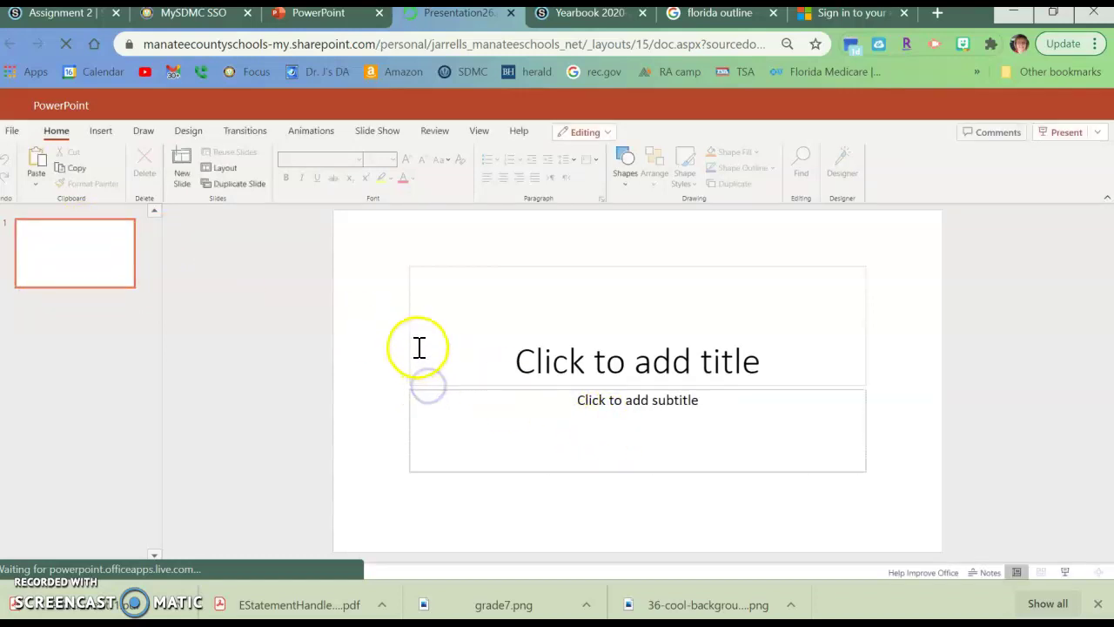
click(417, 348)
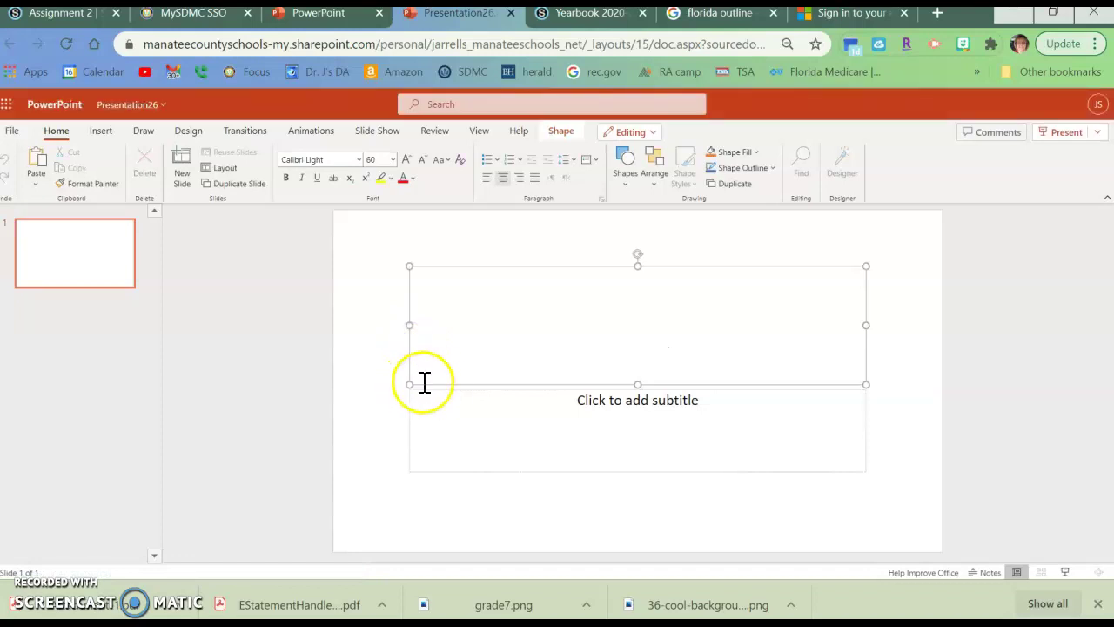
click(435, 383)
key(Delete)
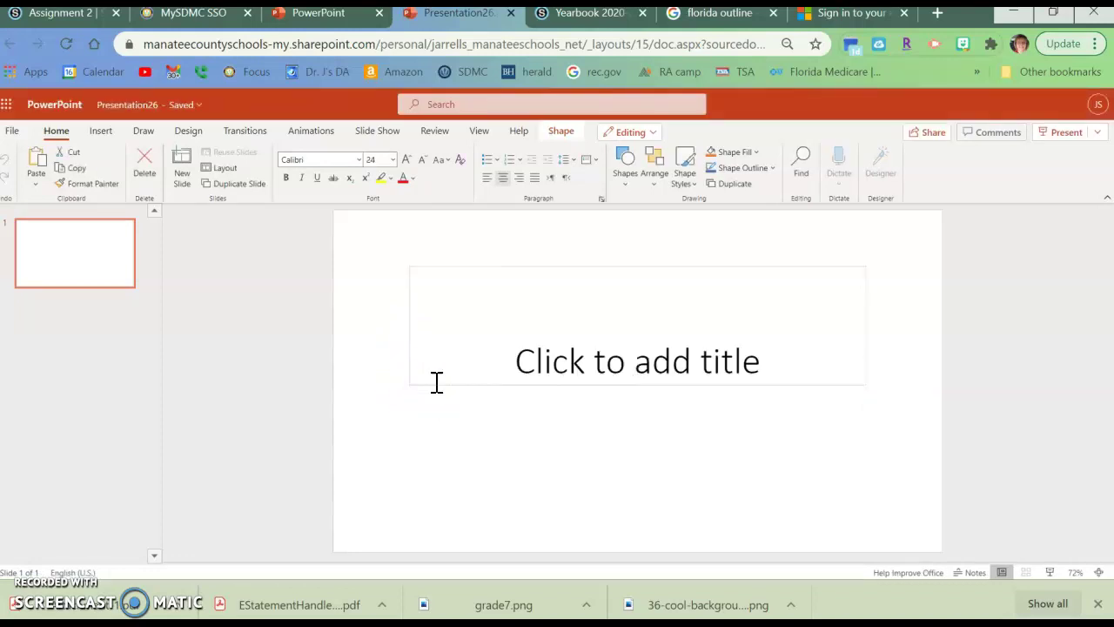
click(436, 385)
key(Delete)
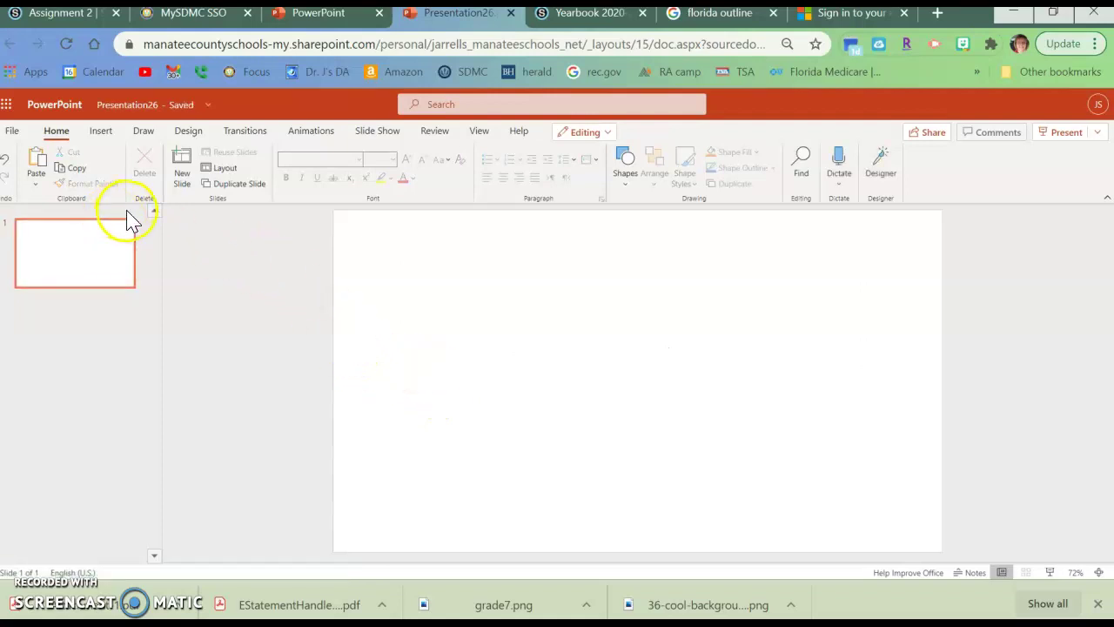
Bring up the SmartArt gallery from Insert and browse its List, Cycle, Process and Hierarchy layouts.
click(103, 133)
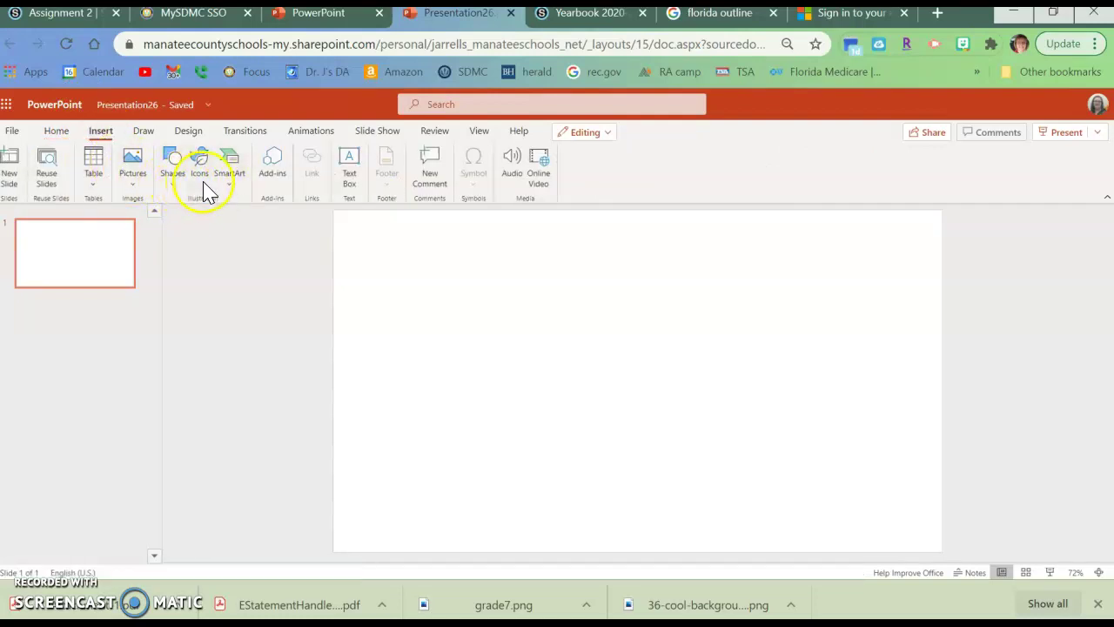
click(232, 193)
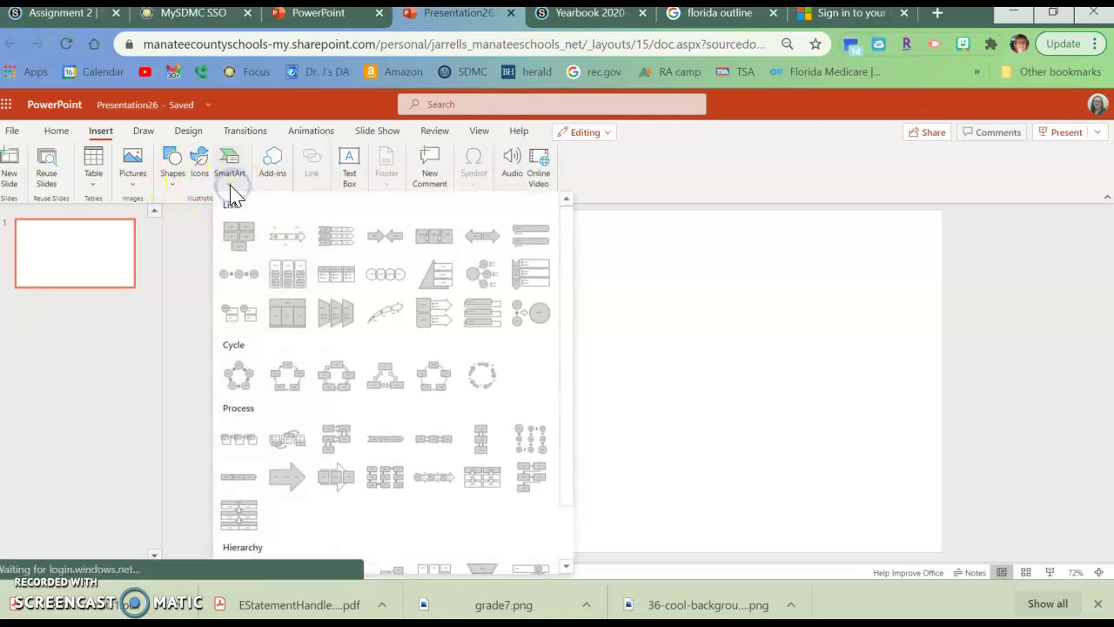
scroll(375, 311, down, 1)
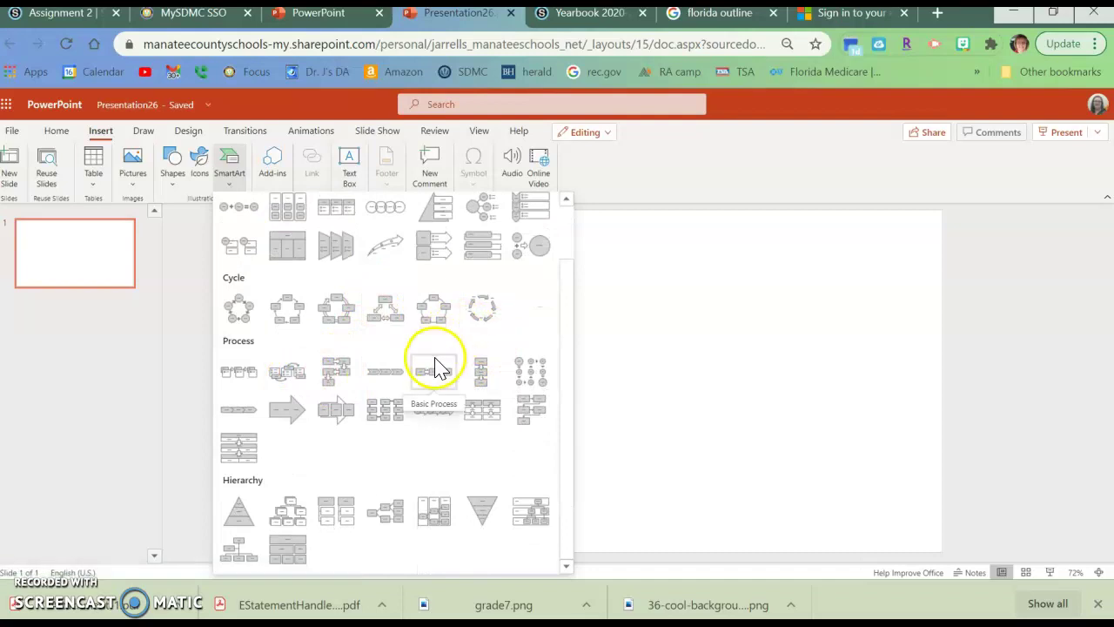
scroll(431, 361, up, 1)
scroll(356, 304, down, 1)
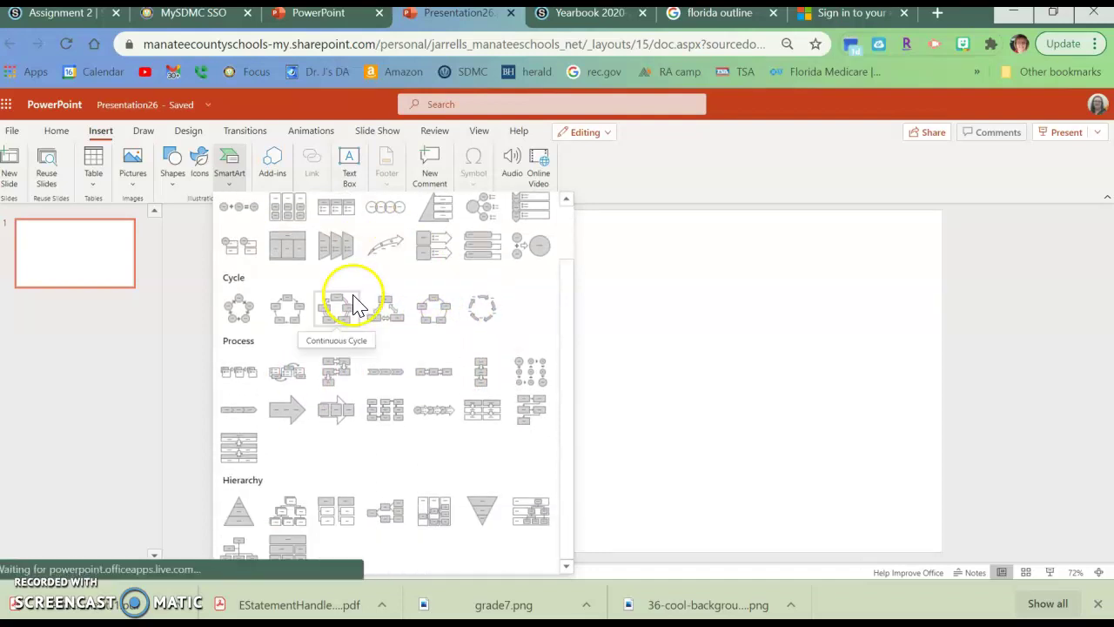
scroll(347, 357, up, 1)
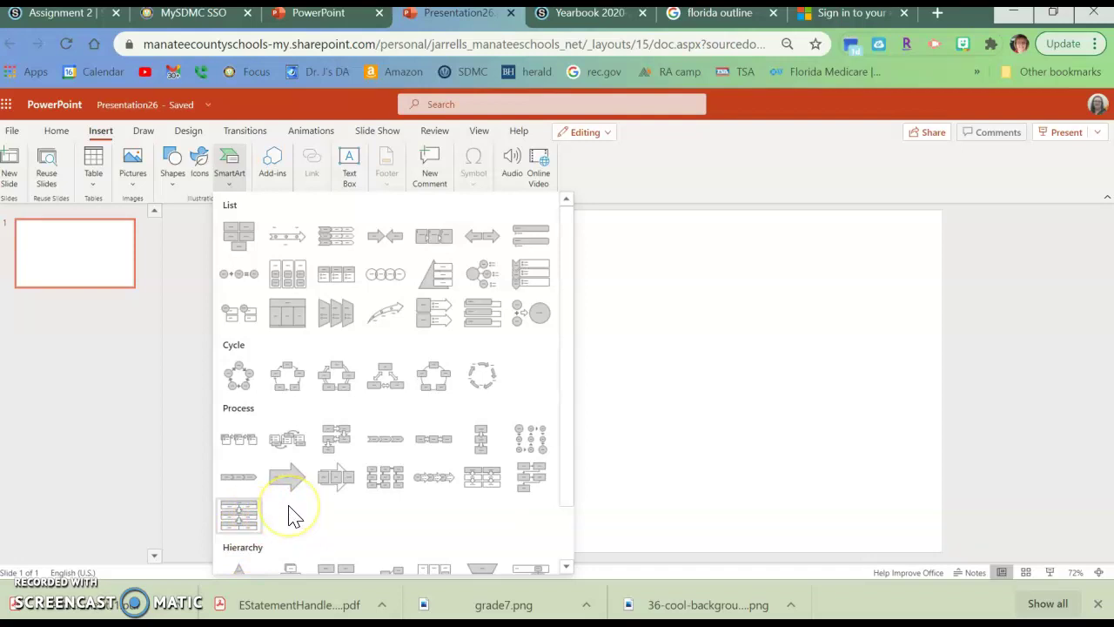
Insert a Vertical Arrow List SmartArt, enlarge it and move it higher on the slide.
click(439, 320)
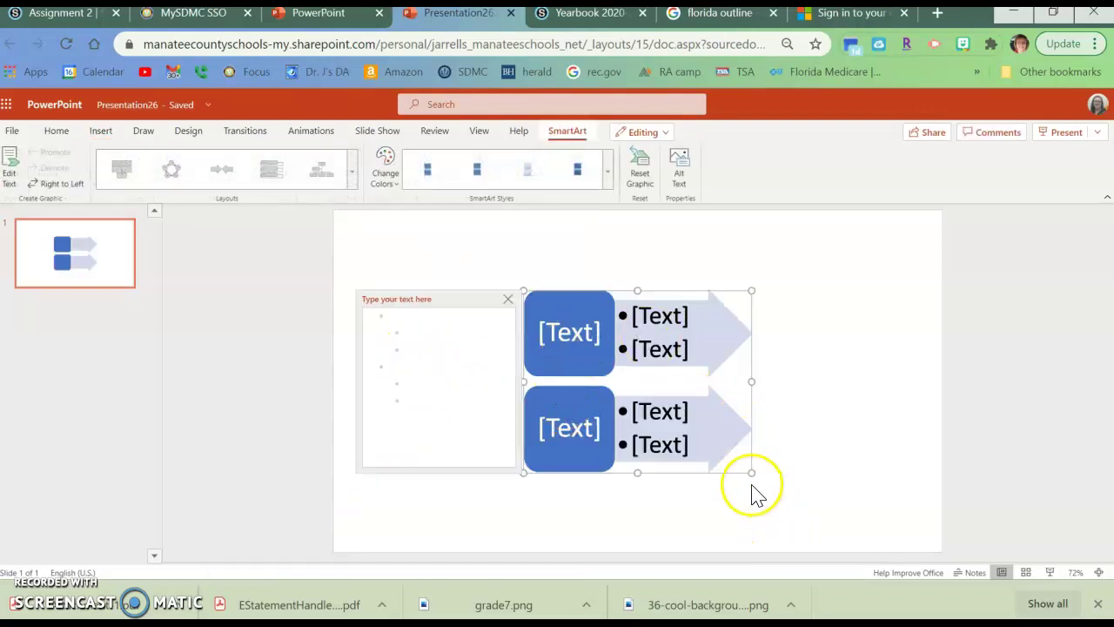
mouse_move(754, 472)
mouse_down()
mouse_move(798, 520)
mouse_move(766, 489)
mouse_up()
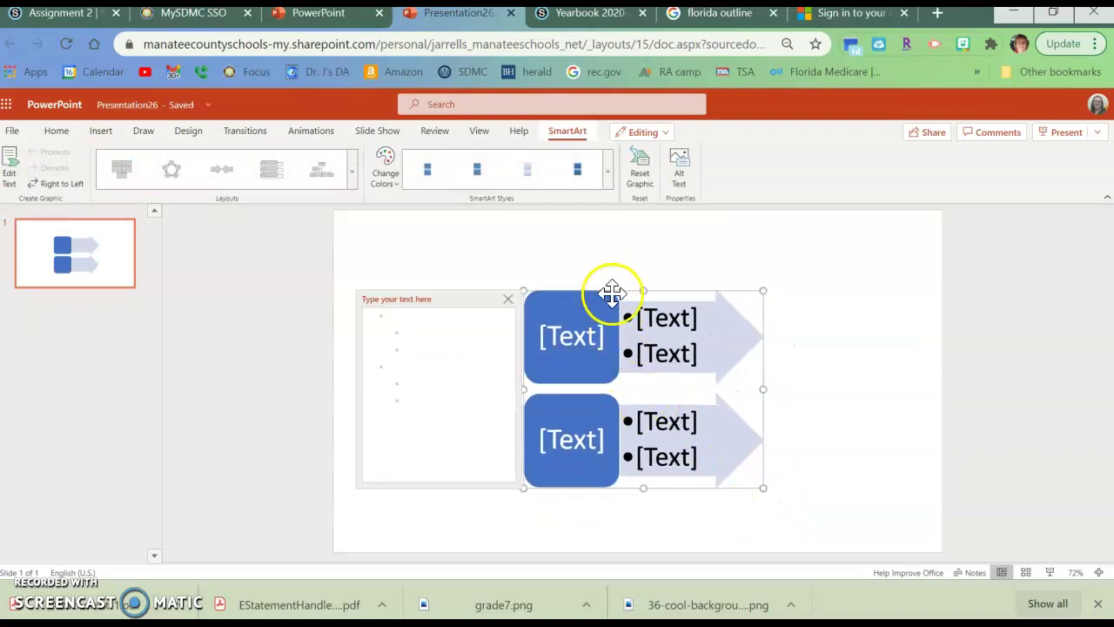
drag(615, 290, 633, 240)
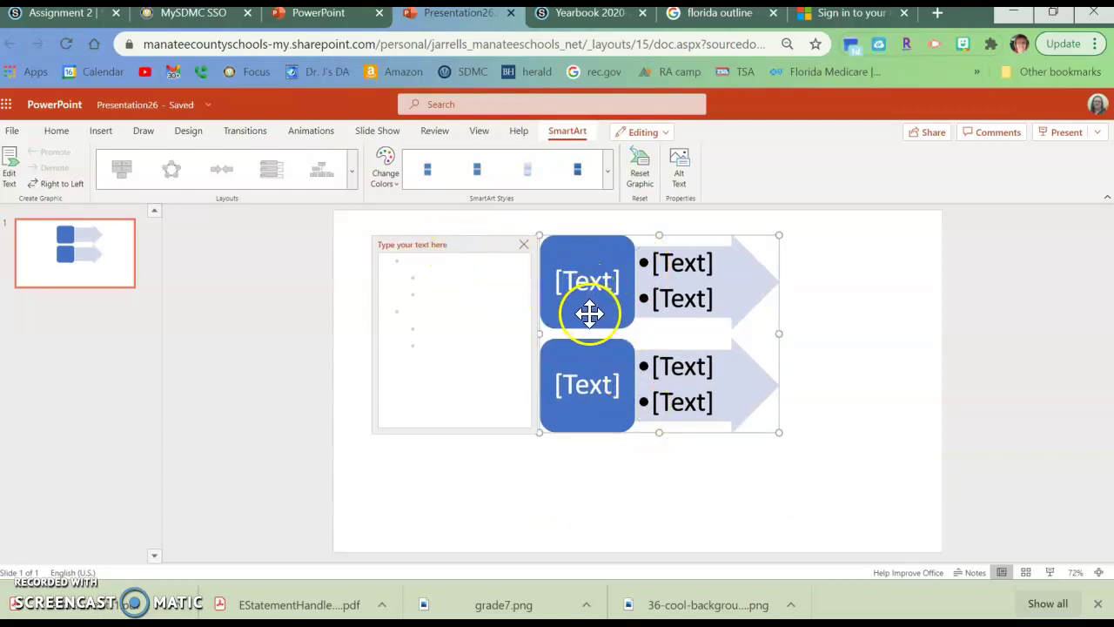
Add lines in the SmartArt text pane until the arrow list has five rows.
click(416, 339)
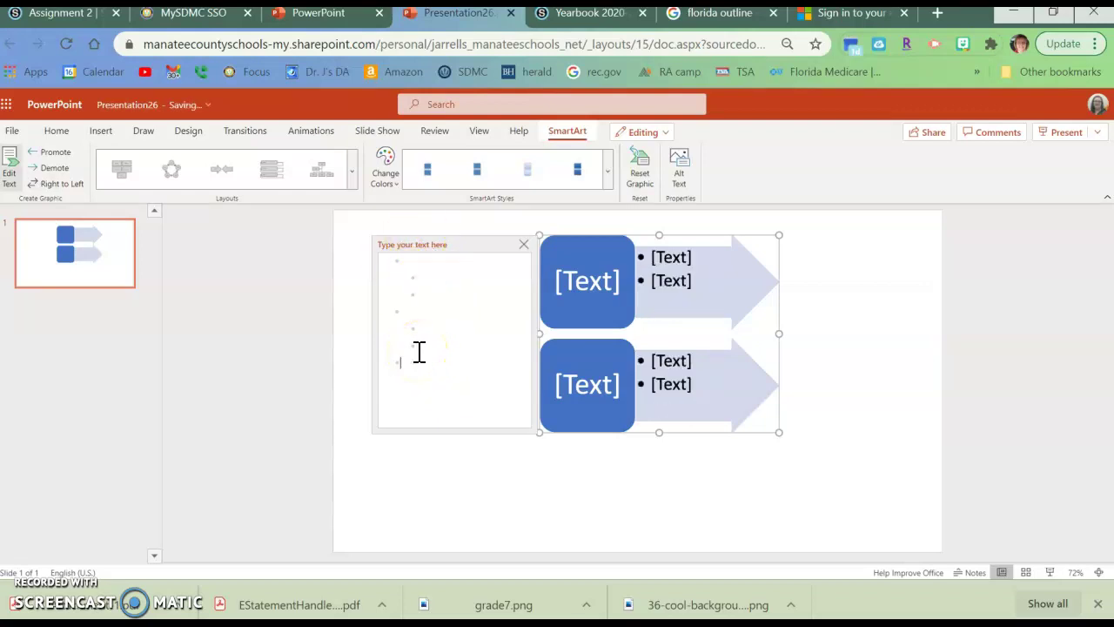
click(418, 352)
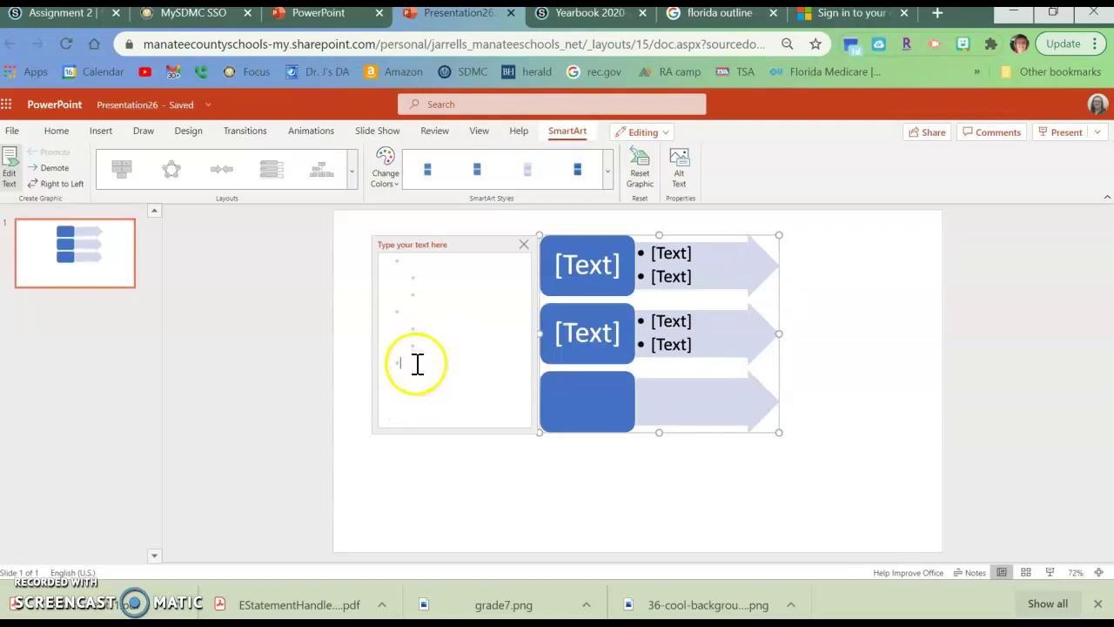
key(BackSpace)
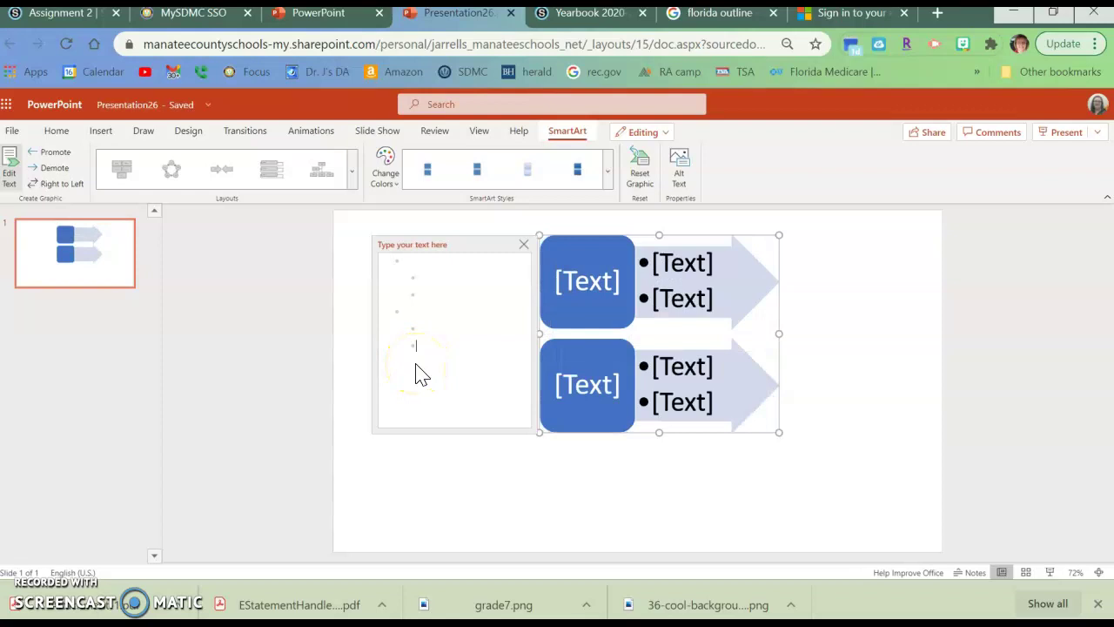
click(420, 352)
key(Return)
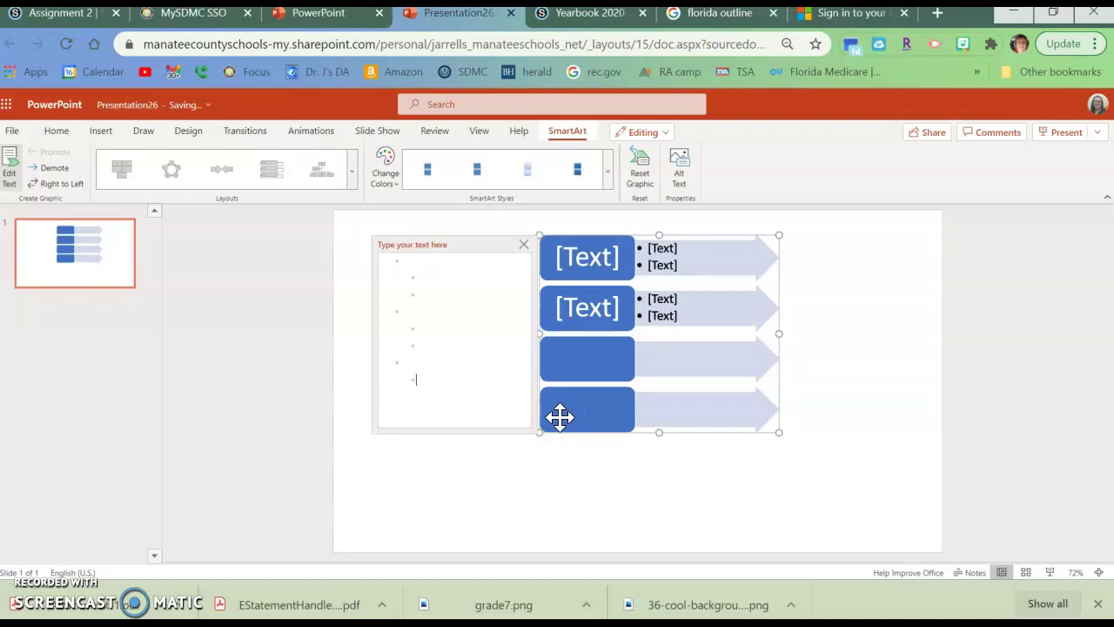
key(Return)
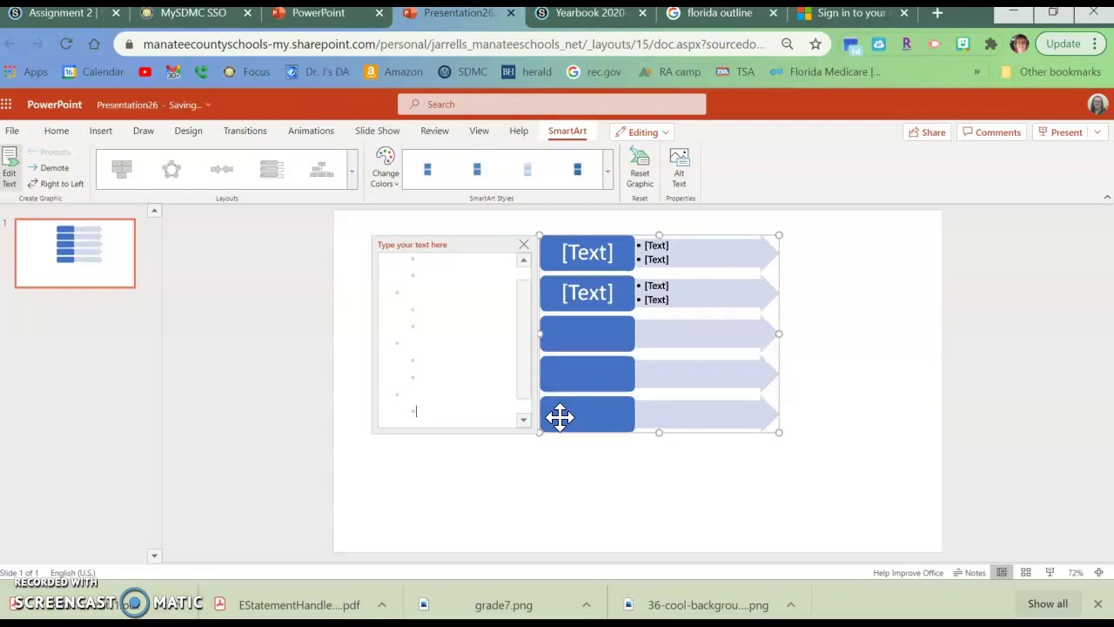
key(Tab)
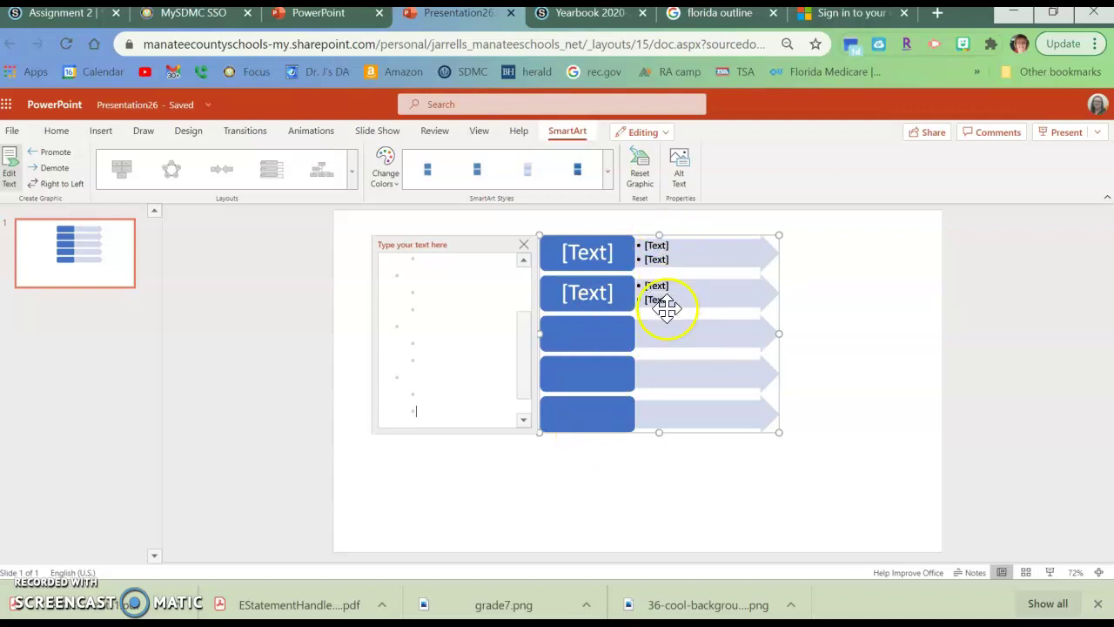
Enlarge the five-row SmartArt, shift it left, and show its SmartArt design options.
drag(780, 435, 898, 542)
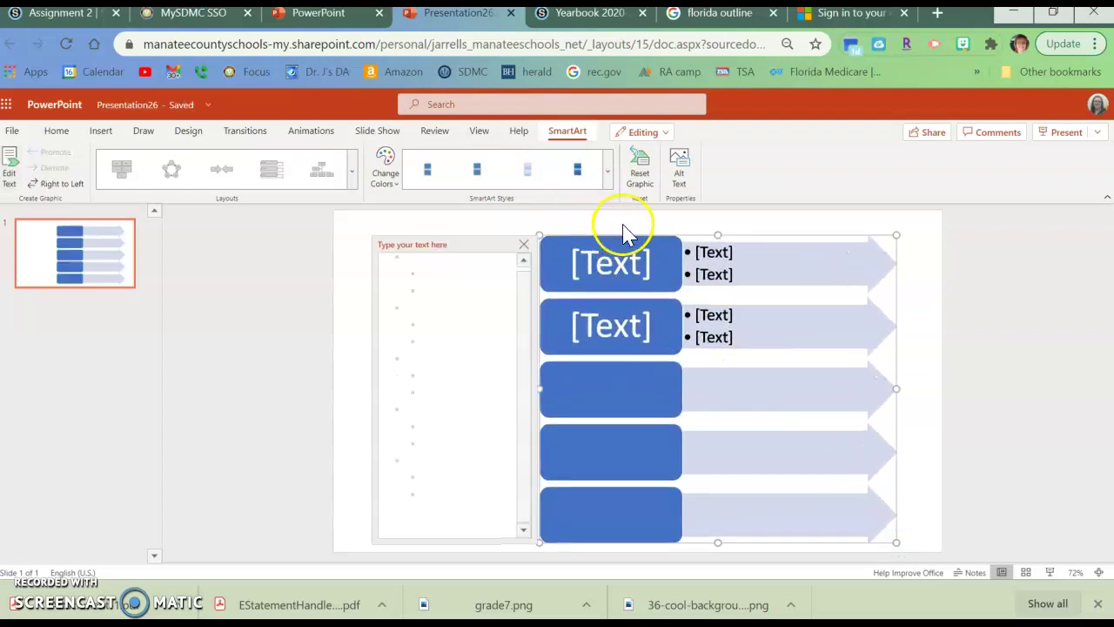
drag(701, 235, 778, 234)
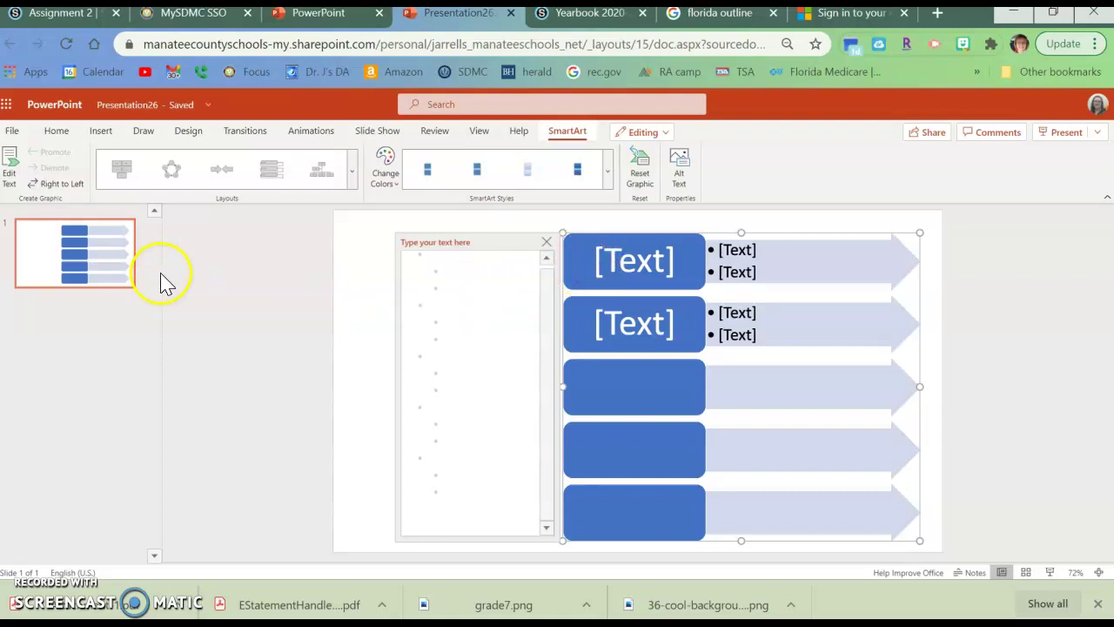
click(266, 260)
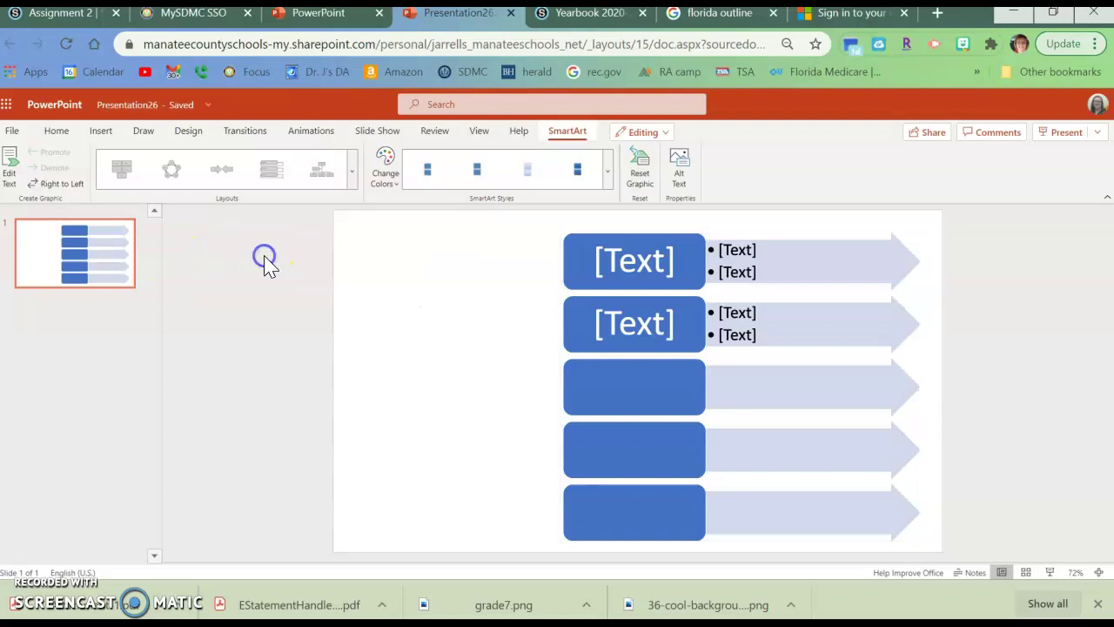
click(687, 275)
click(387, 180)
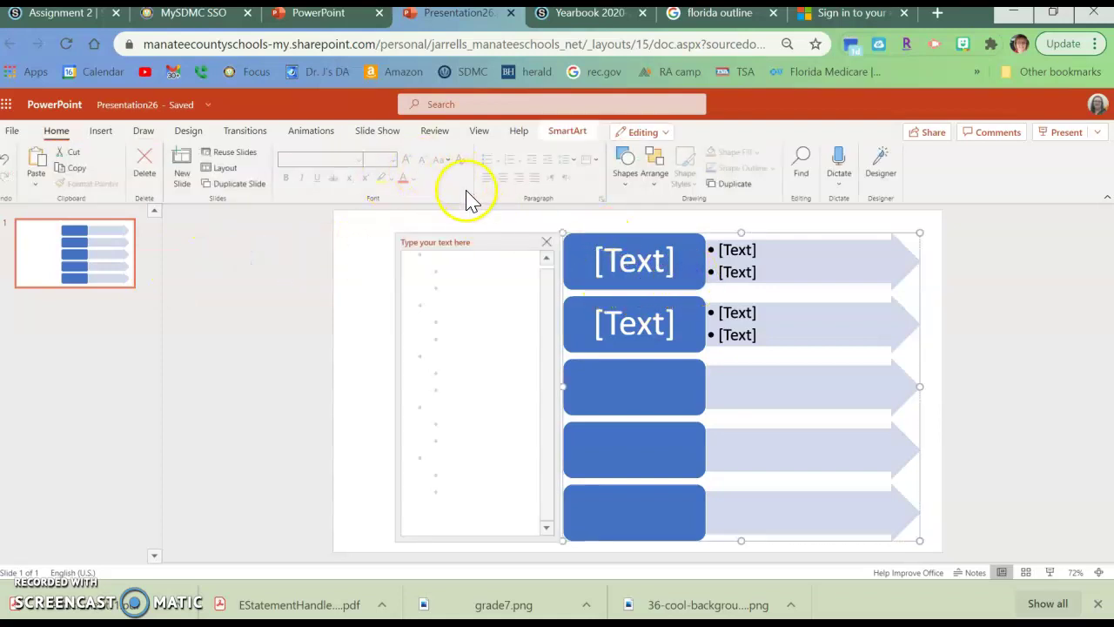
click(568, 131)
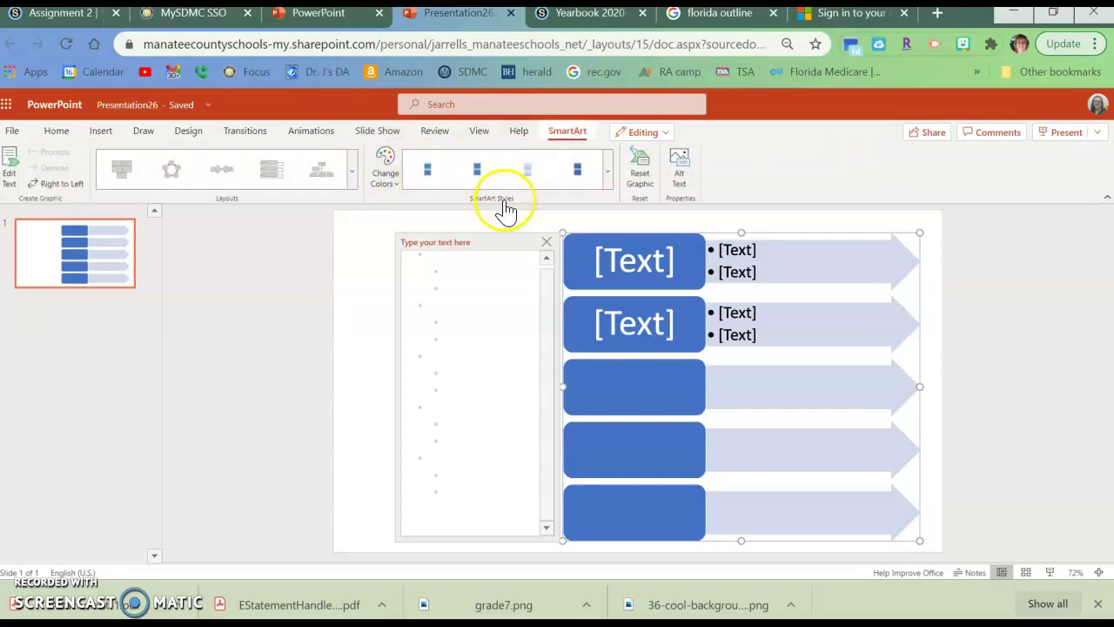
Apply a 3-D SmartArt style and recolour the graphic in colourful orange Accent 2 shades.
click(609, 177)
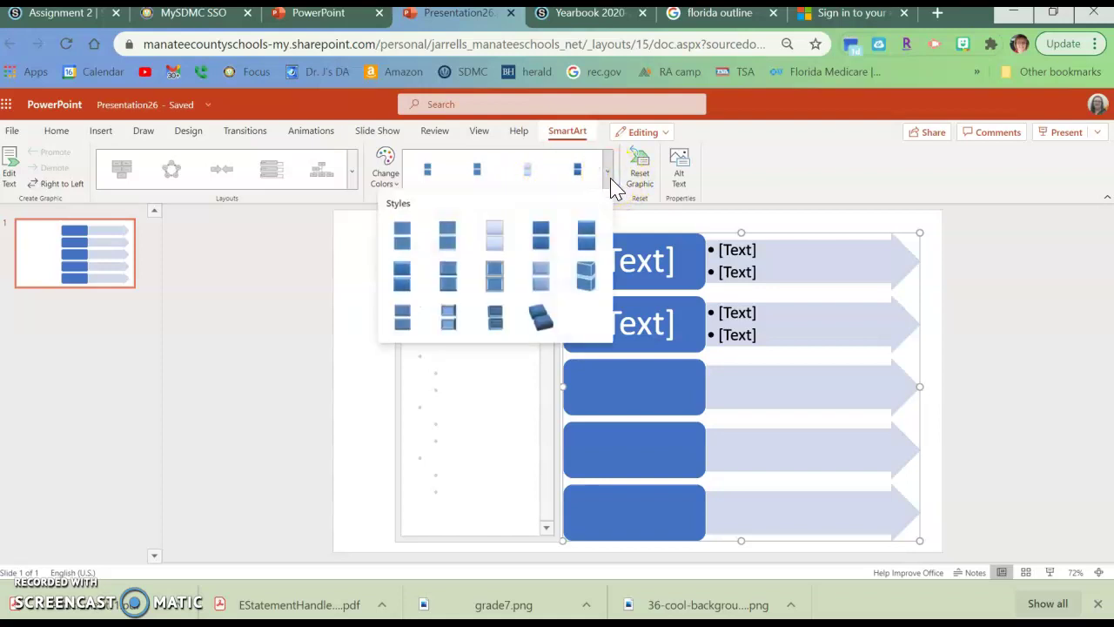
click(588, 275)
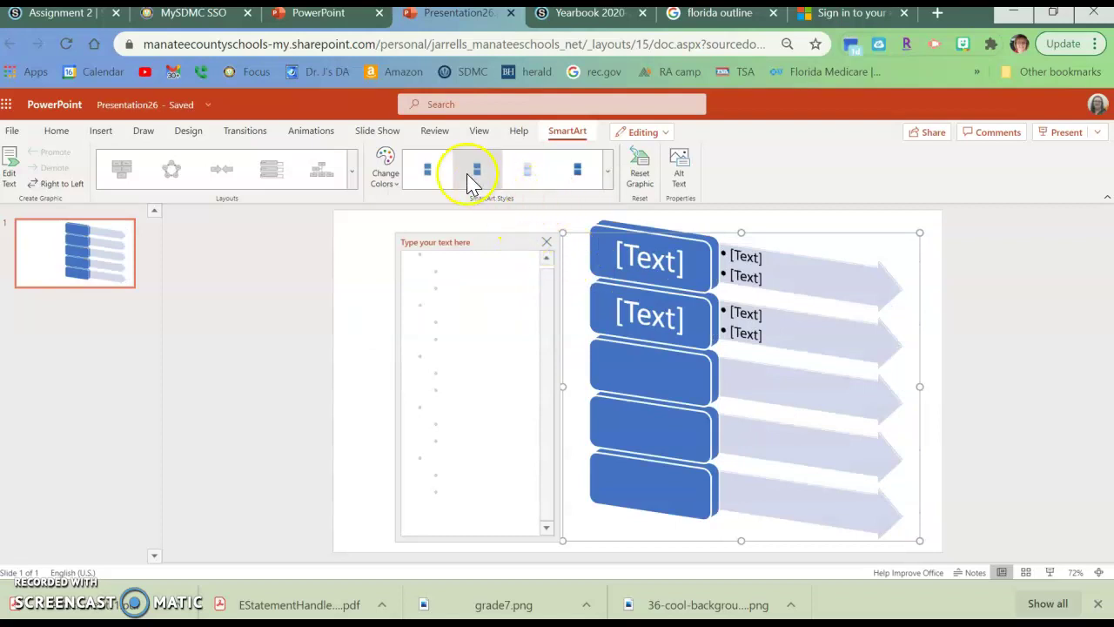
click(391, 176)
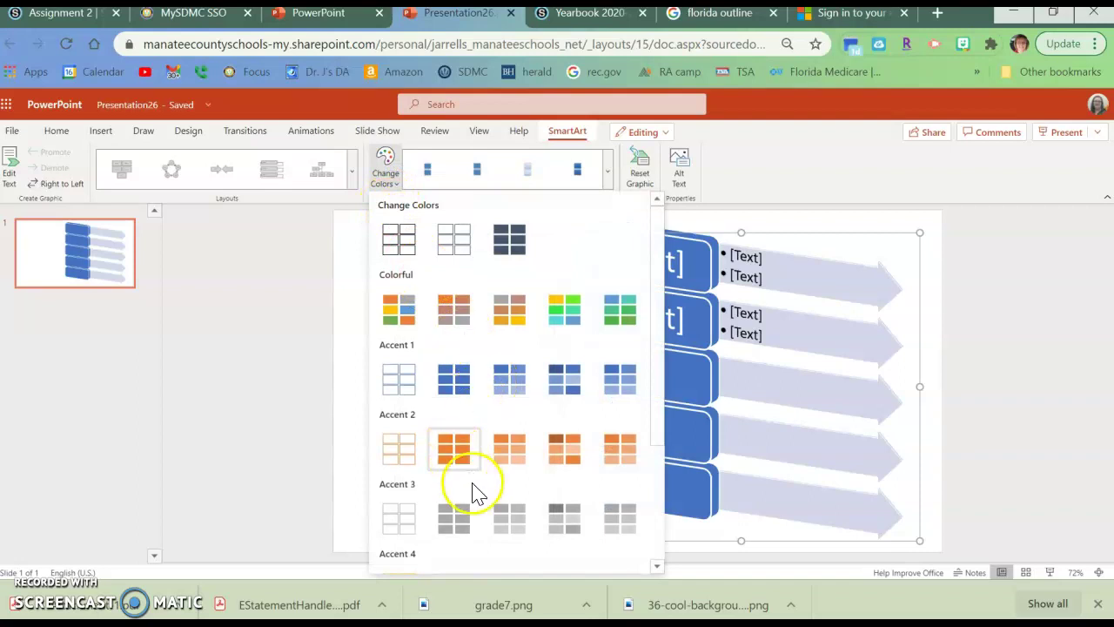
scroll(474, 483, down, 3)
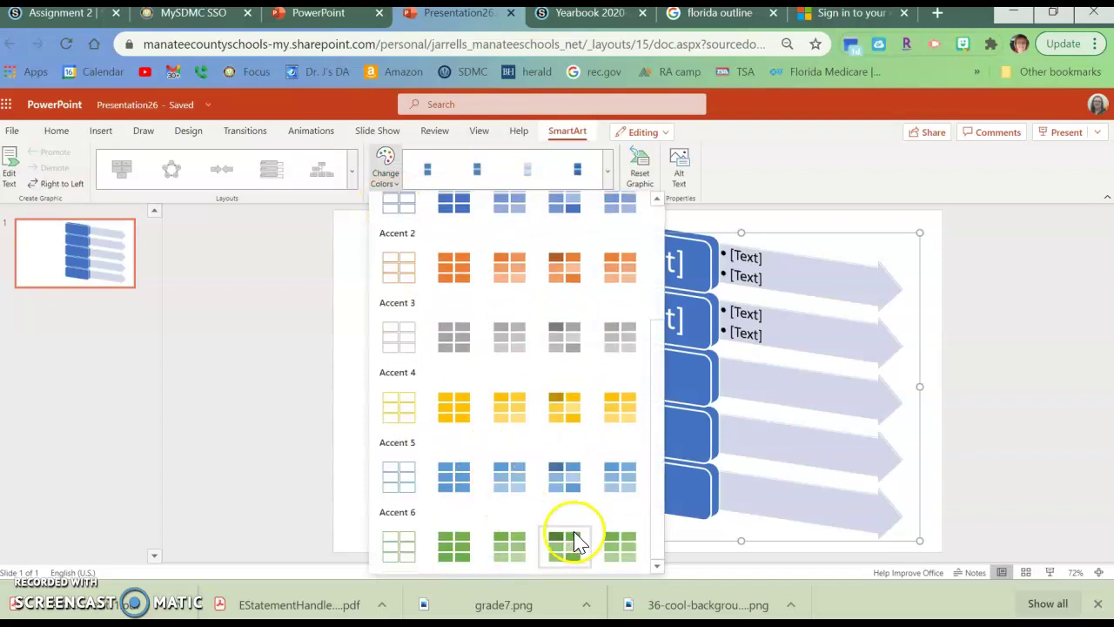
scroll(546, 300, up, 3)
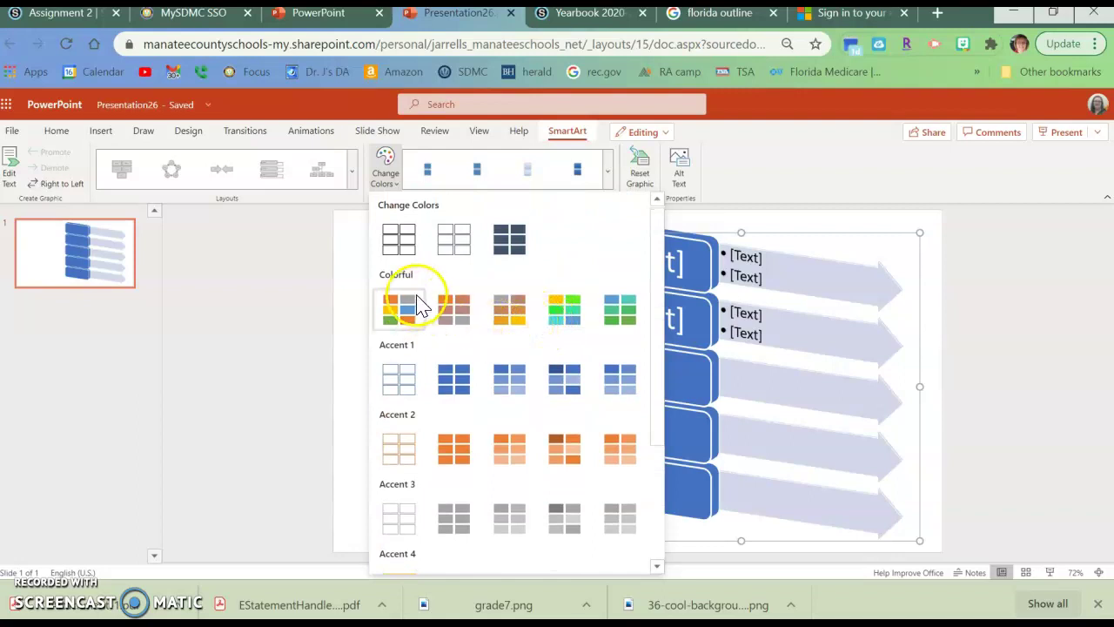
scroll(529, 428, down, 3)
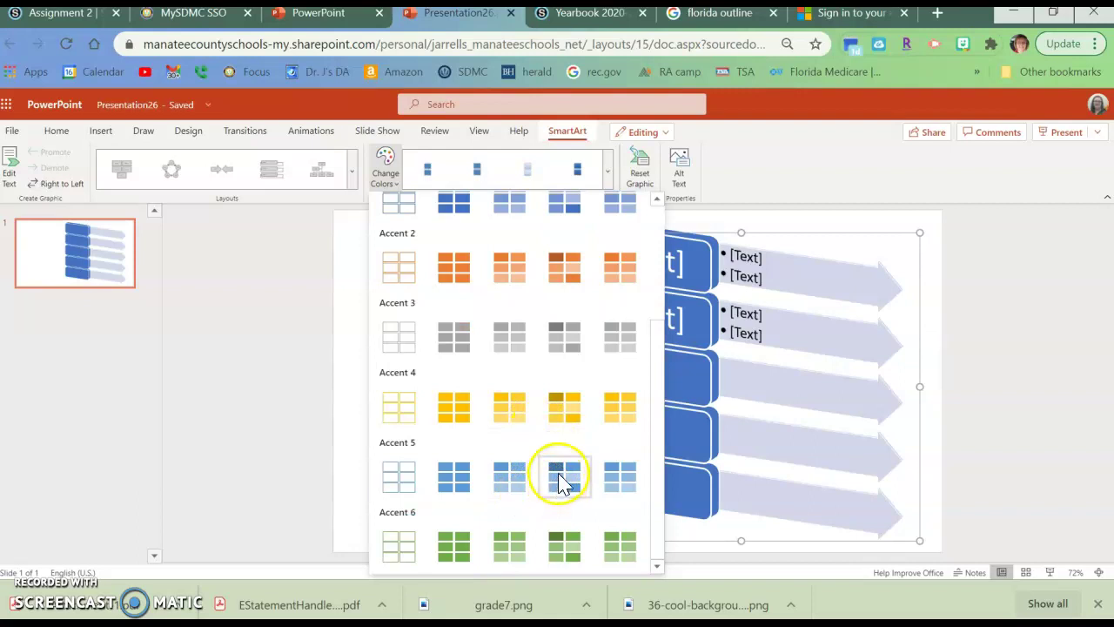
click(564, 276)
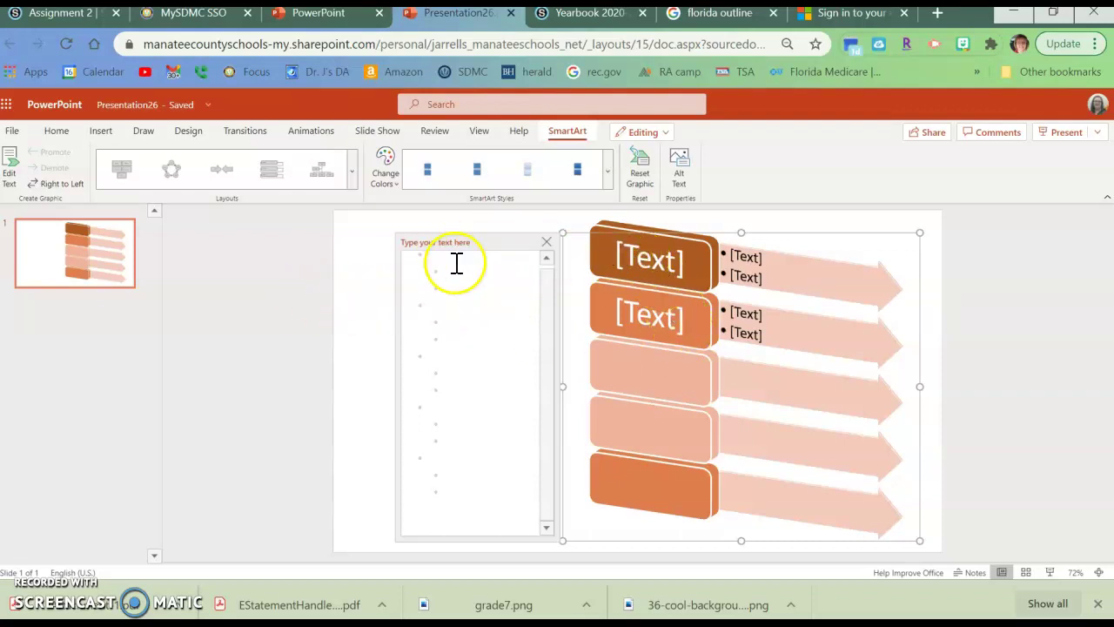
click(709, 17)
Search the web for 'layers of the atmosphere' from the address bar.
click(633, 45)
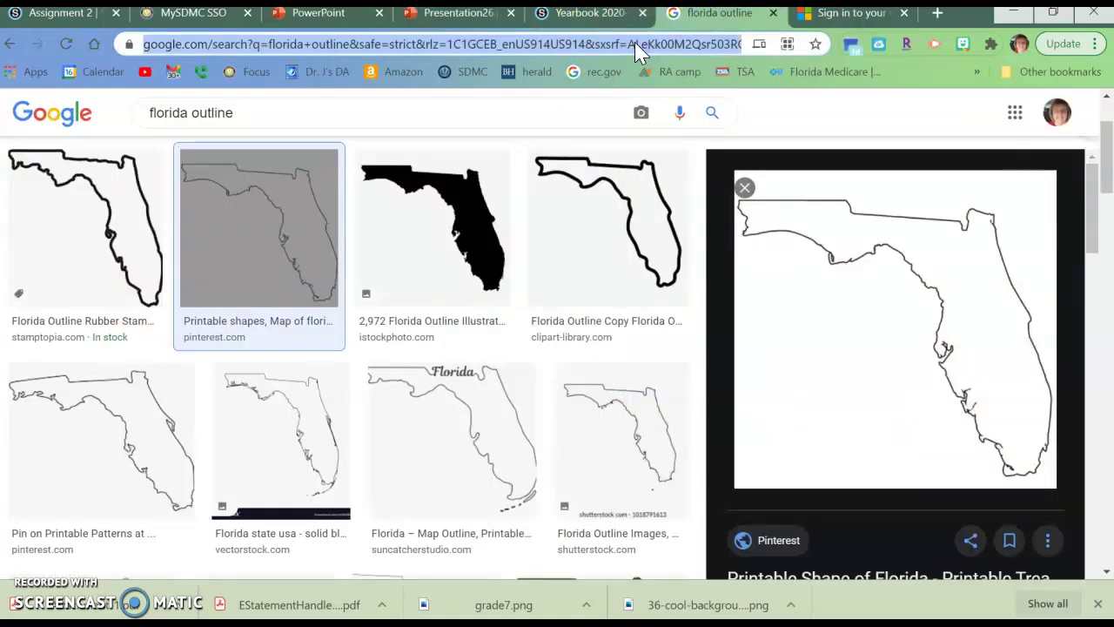
text(types o)
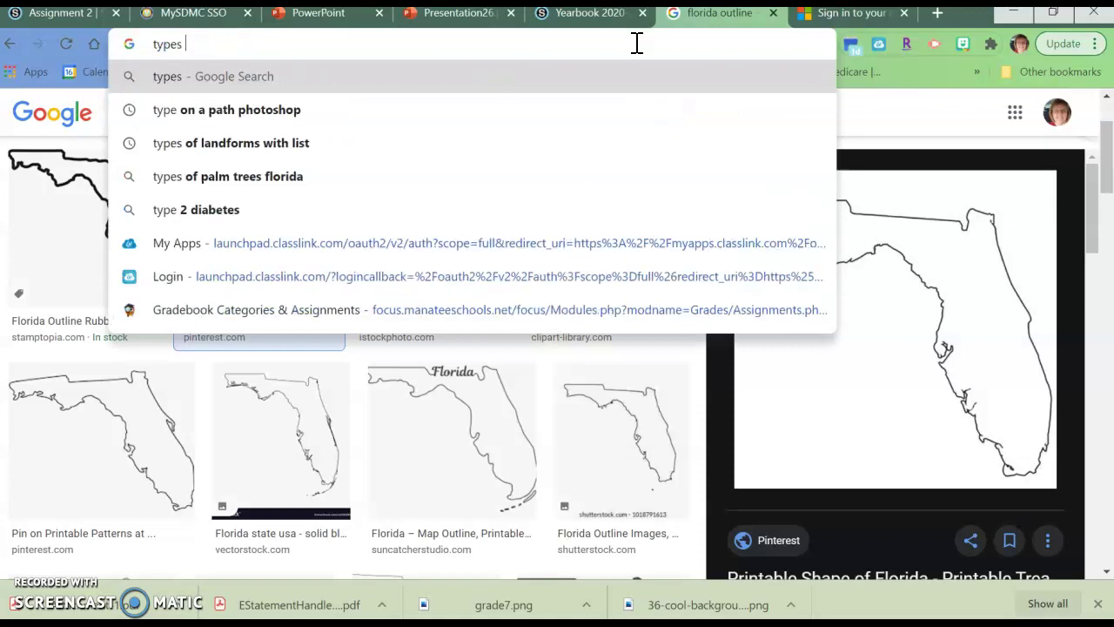
key(BackSpace)
key(BackSpace)
key(BackSpace)
key(BackSpace)
key(BackSpace)
key(BackSpace)
key(BackSpace)
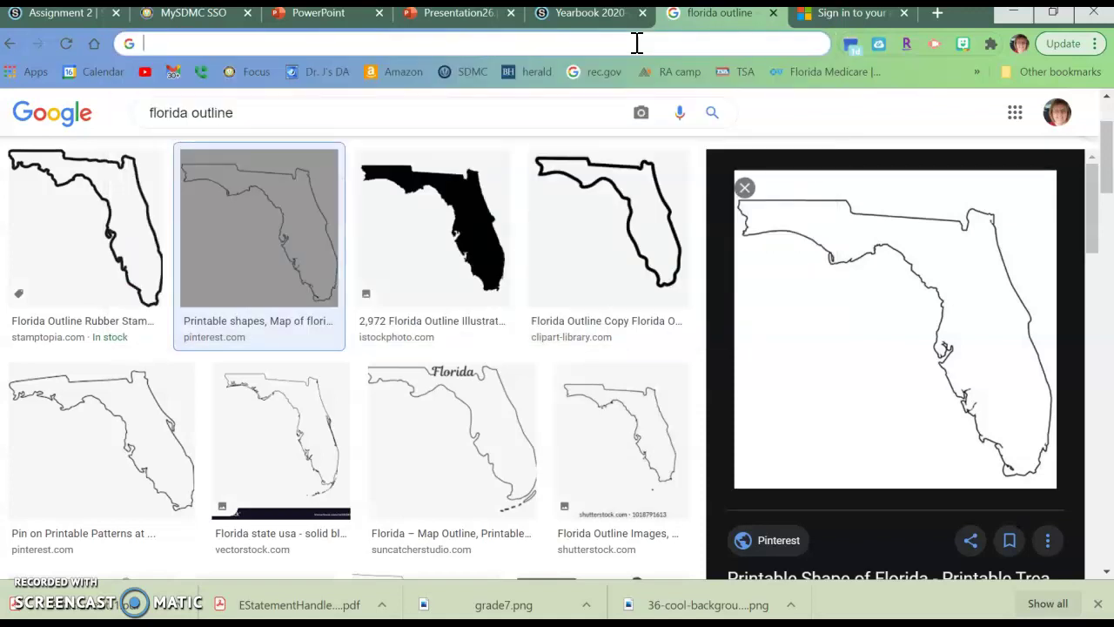
text(layer)
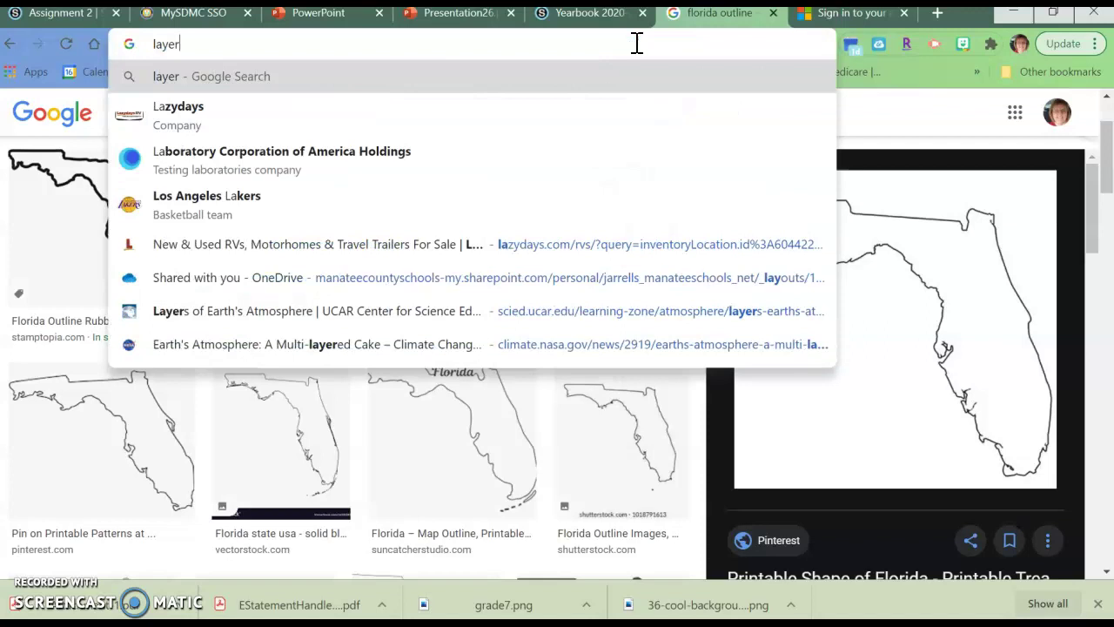
text(s of the at)
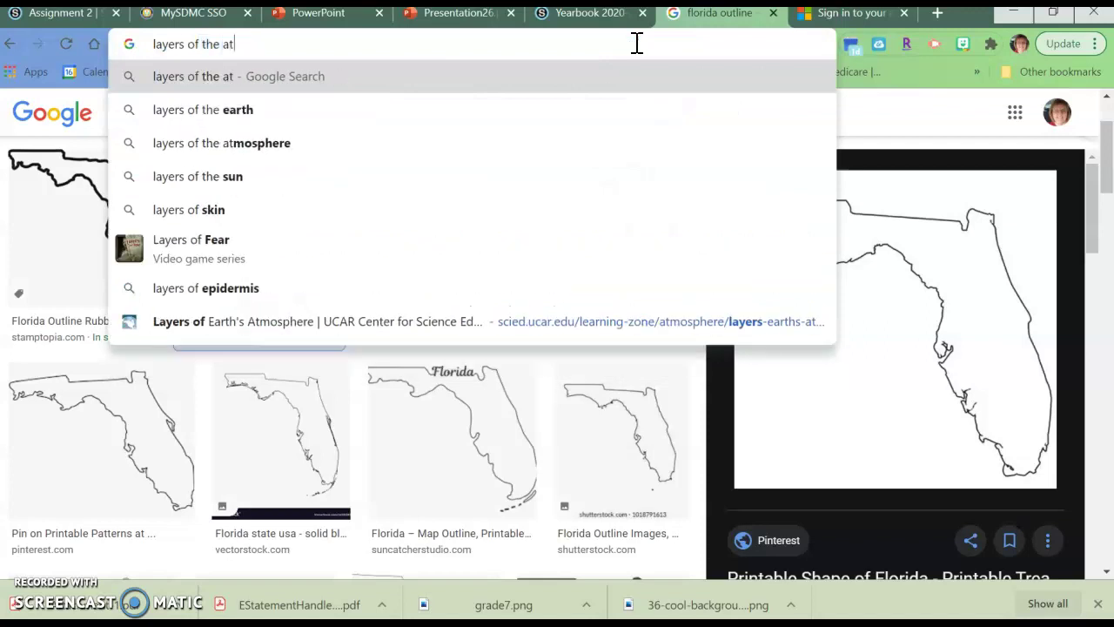
text(mosphere)
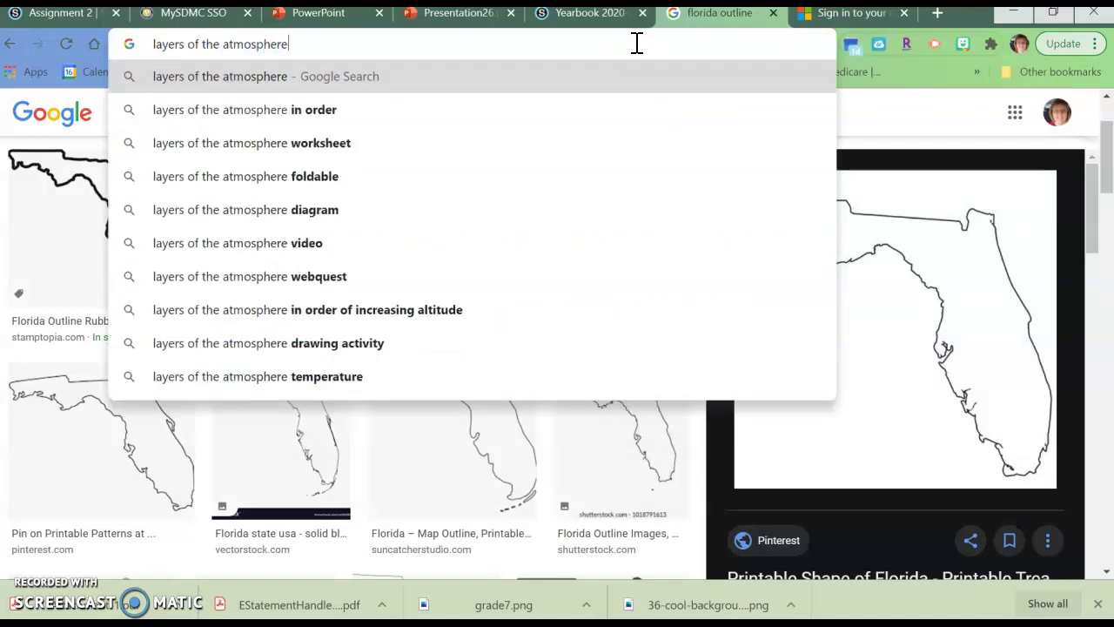
key(Return)
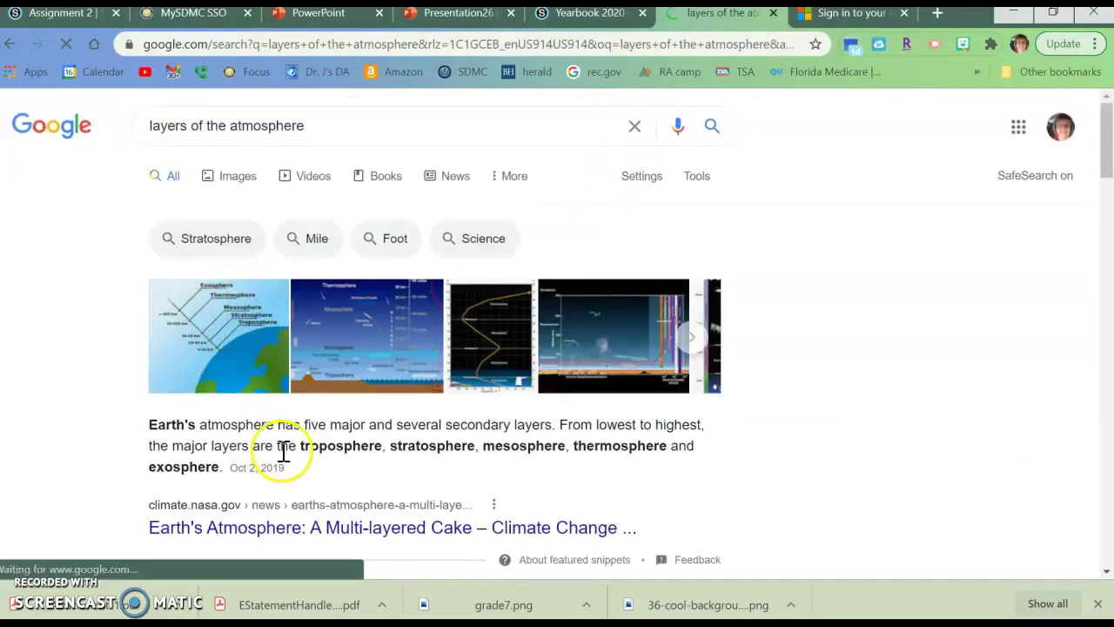
scroll(405, 513, down, 2)
scroll(405, 513, down, 4)
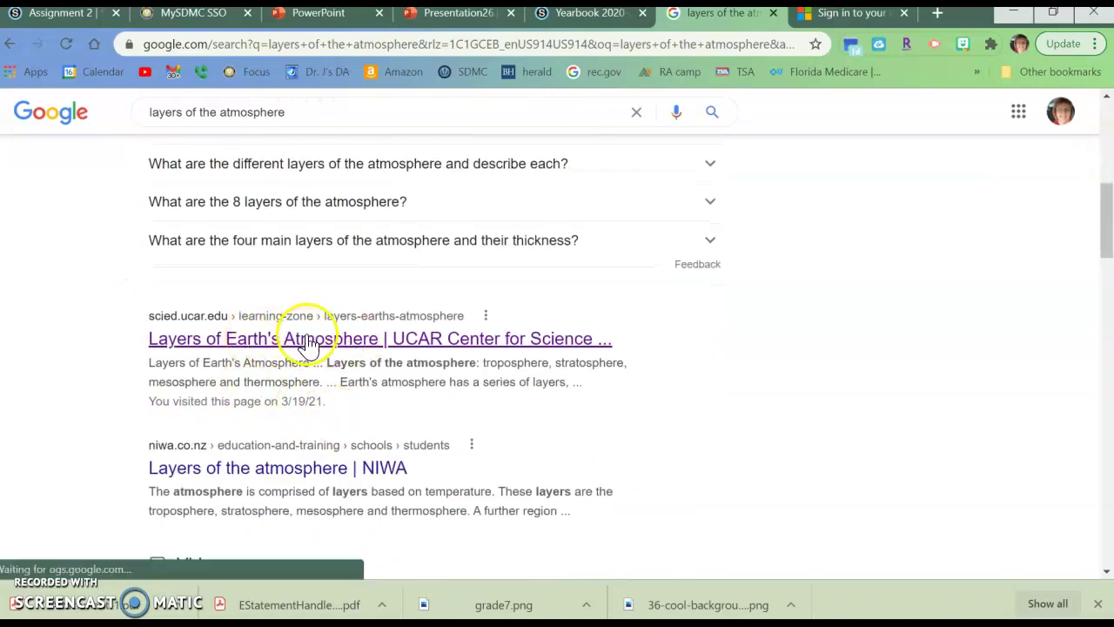
Open UCAR's Layers of Earth's Atmosphere page and scroll through its layer sections.
click(266, 339)
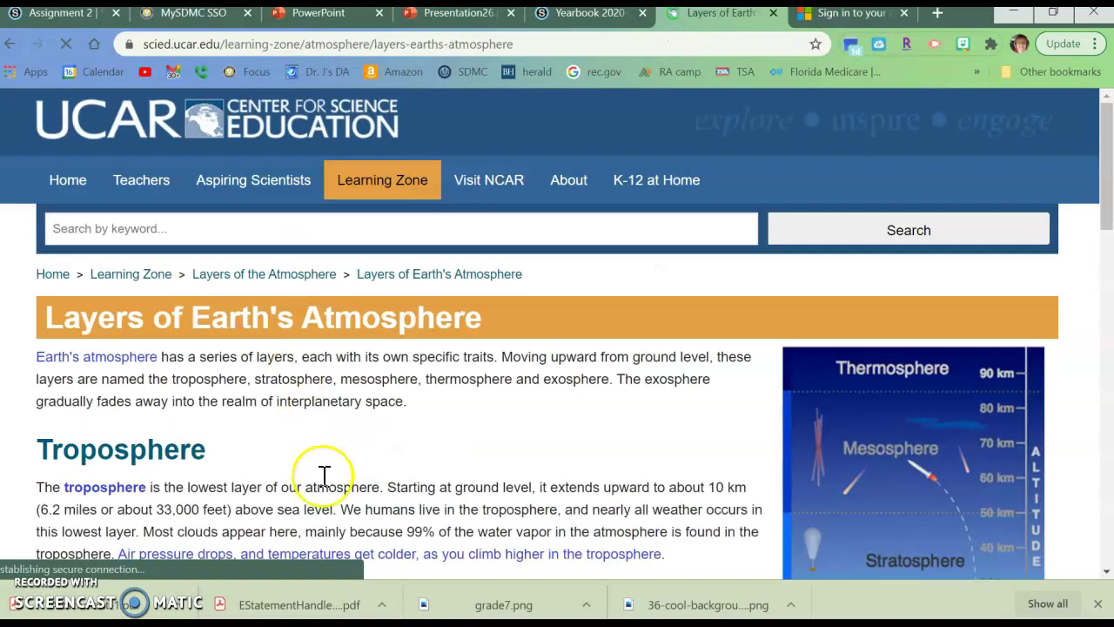
scroll(159, 487, down, 3)
scroll(212, 427, up, 1)
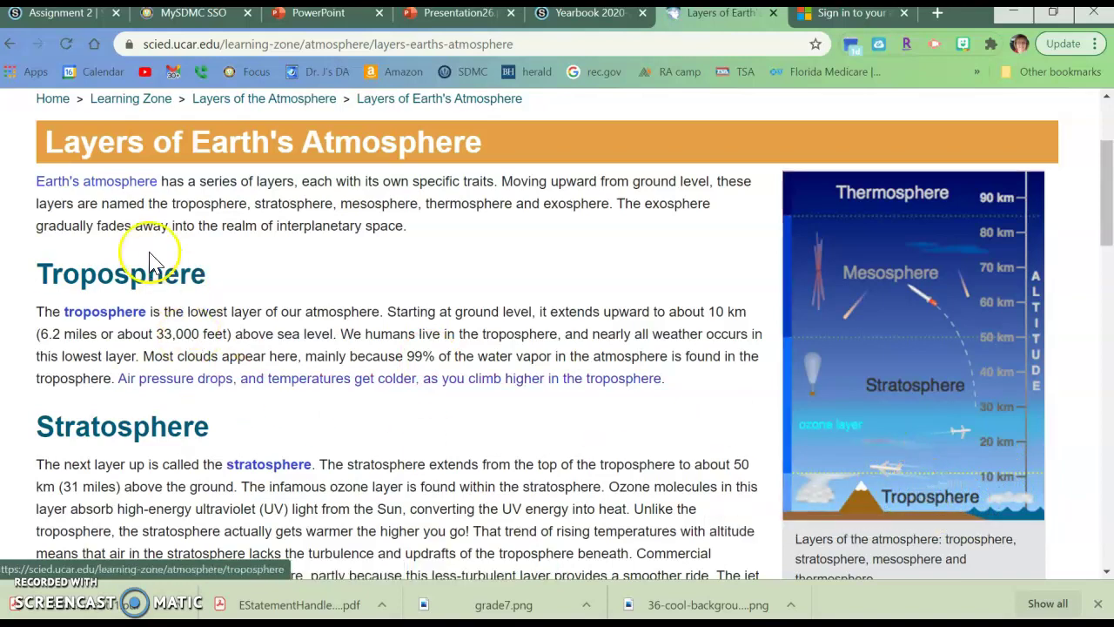
scroll(149, 261, down, 4)
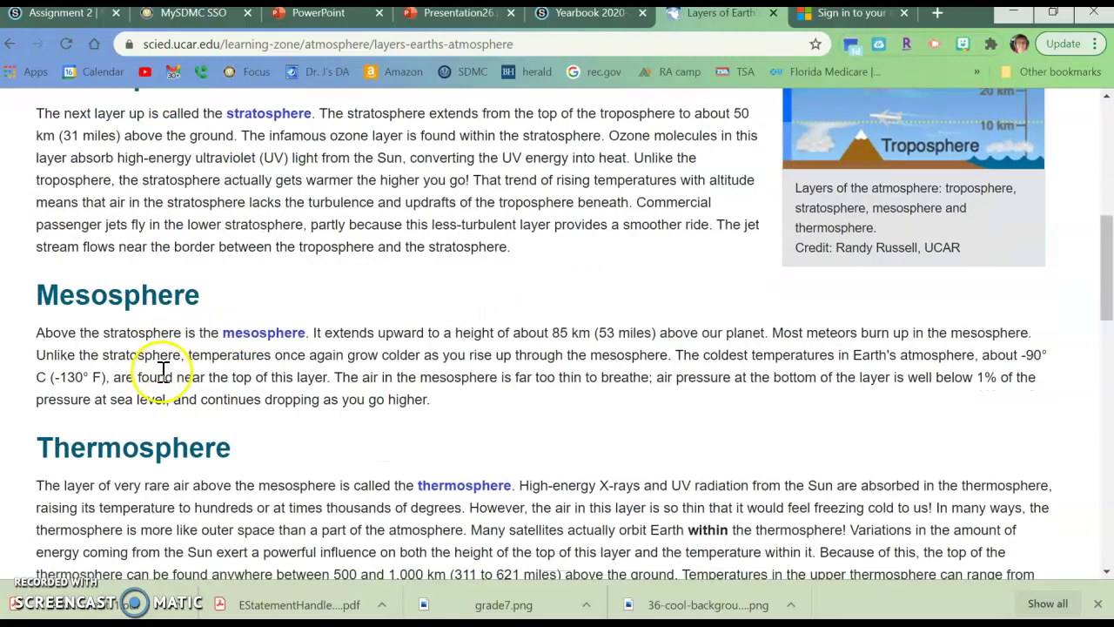
scroll(162, 372, down, 4)
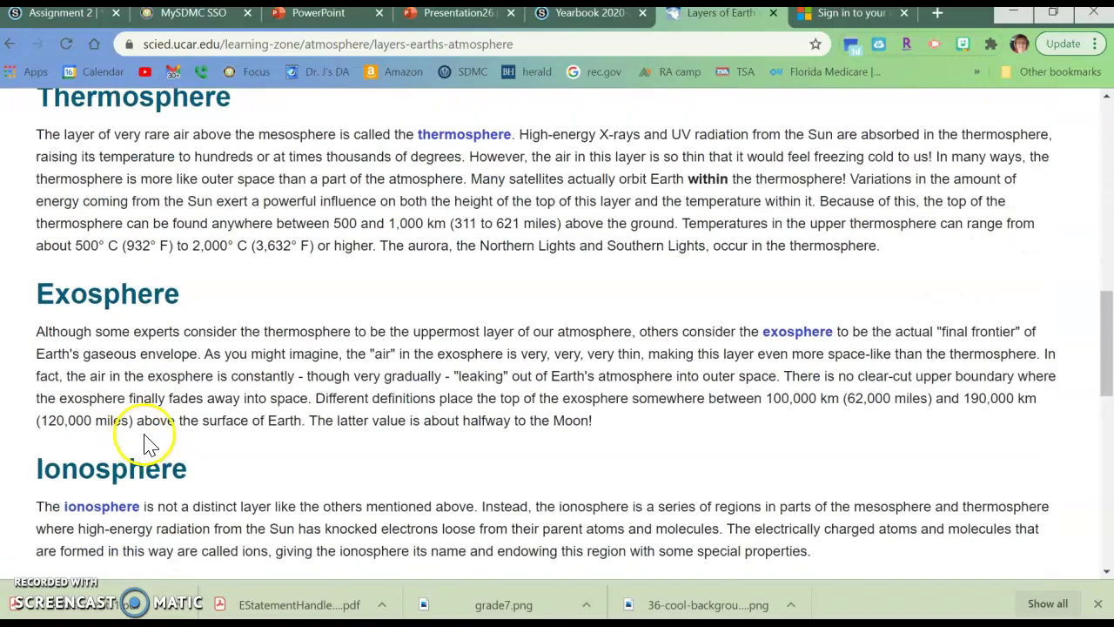
scroll(183, 419, down, 3)
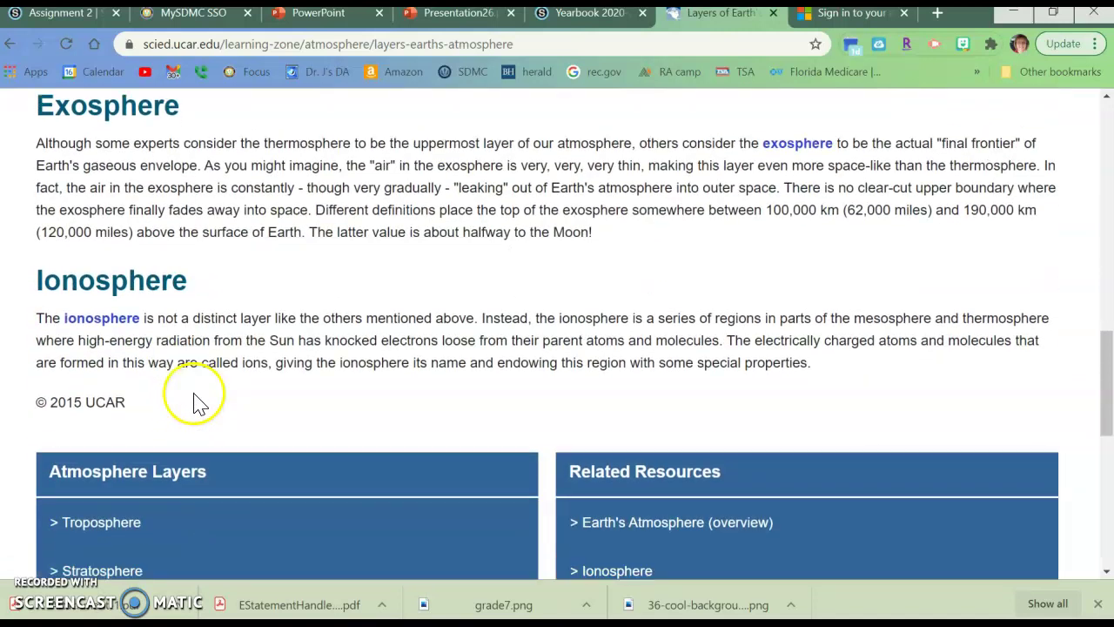
scroll(198, 387, up, 1)
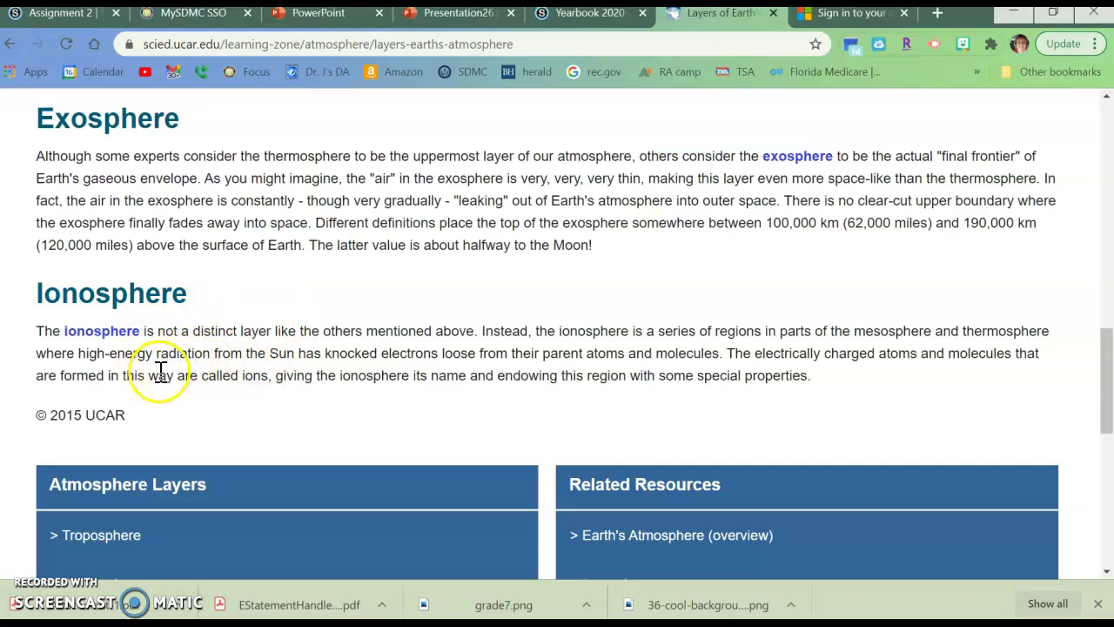
scroll(161, 370, up, 4)
scroll(96, 463, up, 3)
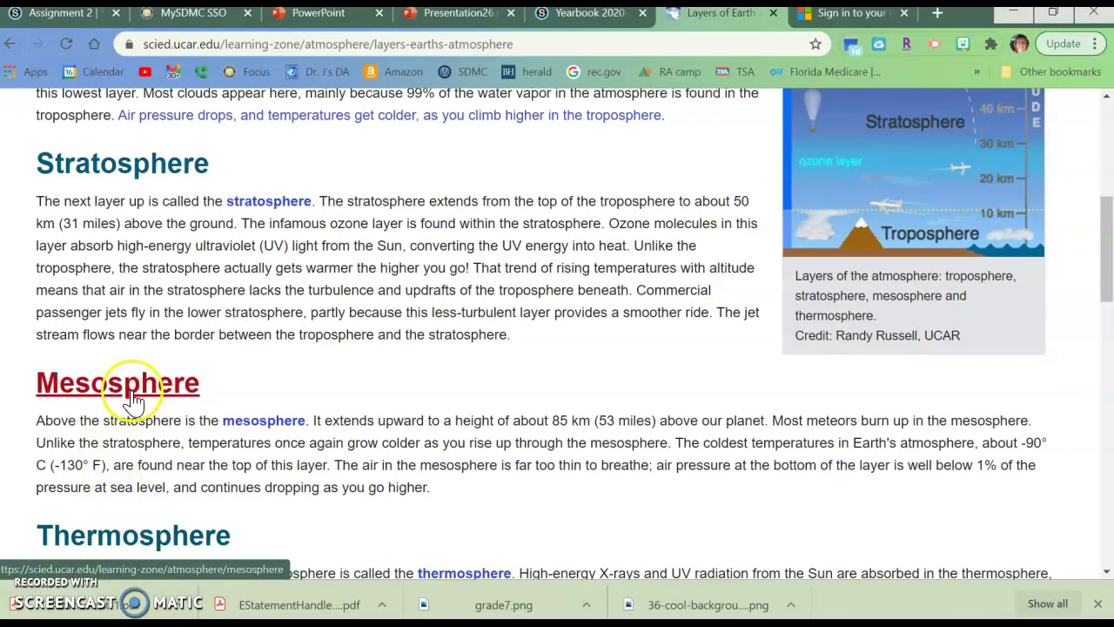
scroll(132, 396, up, 3)
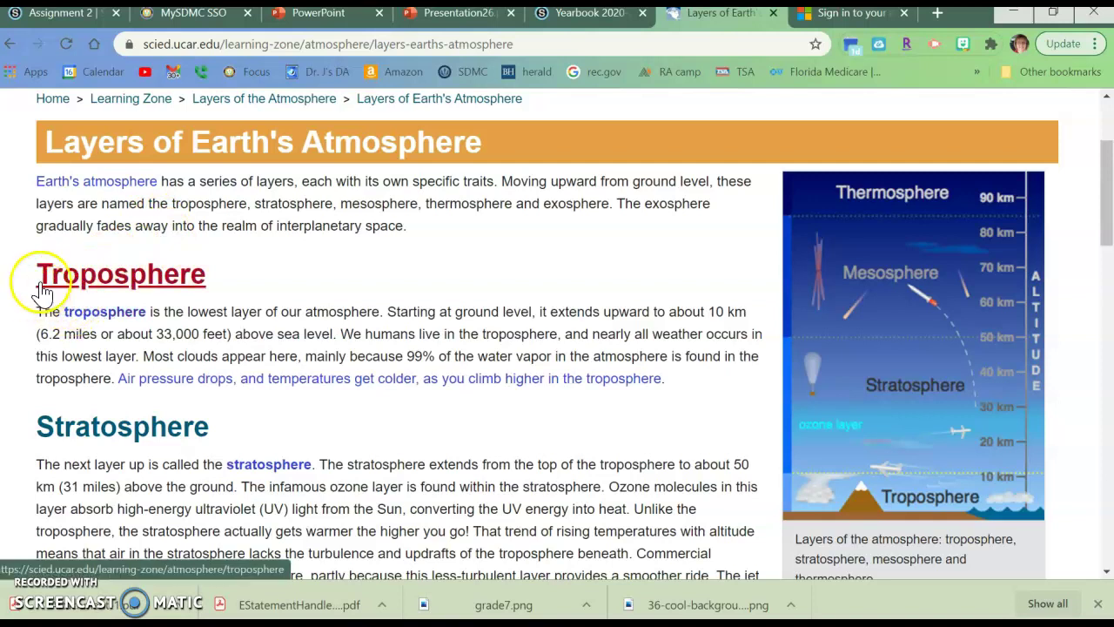
Copy the linked Troposphere heading from the UCAR page and paste it into the SmartArt's top row.
drag(31, 280, 264, 287)
key(ctrl+c)
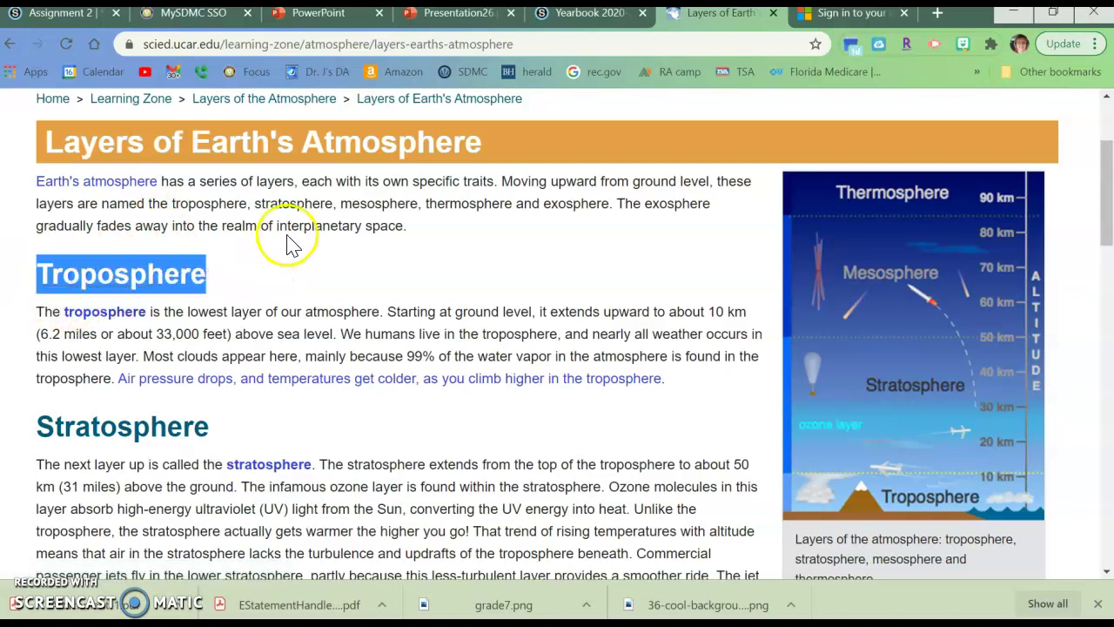
click(451, 15)
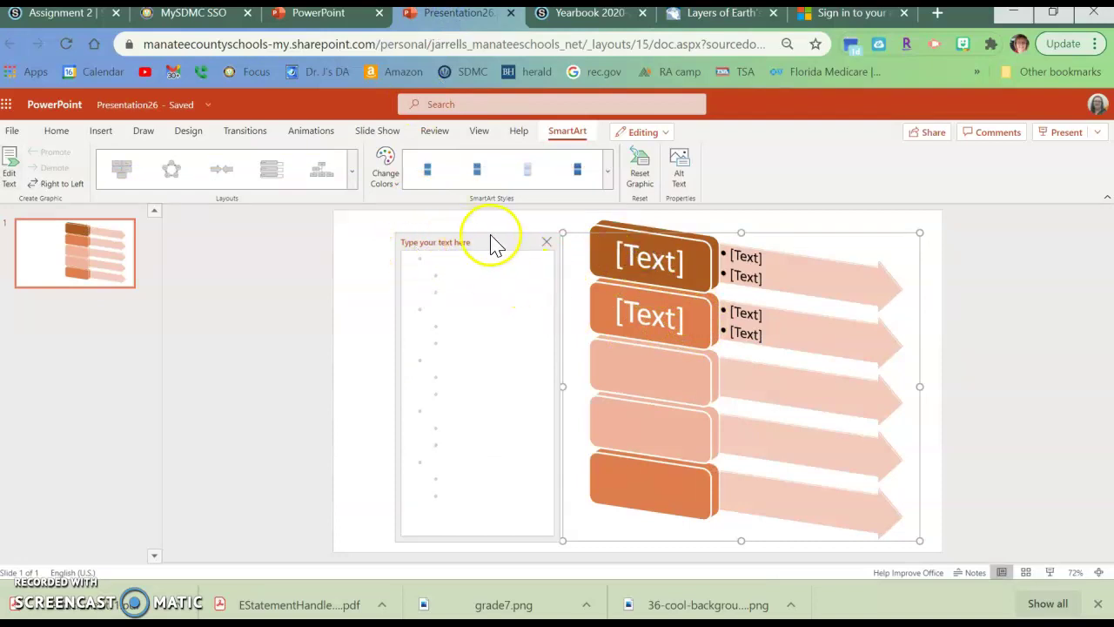
click(430, 258)
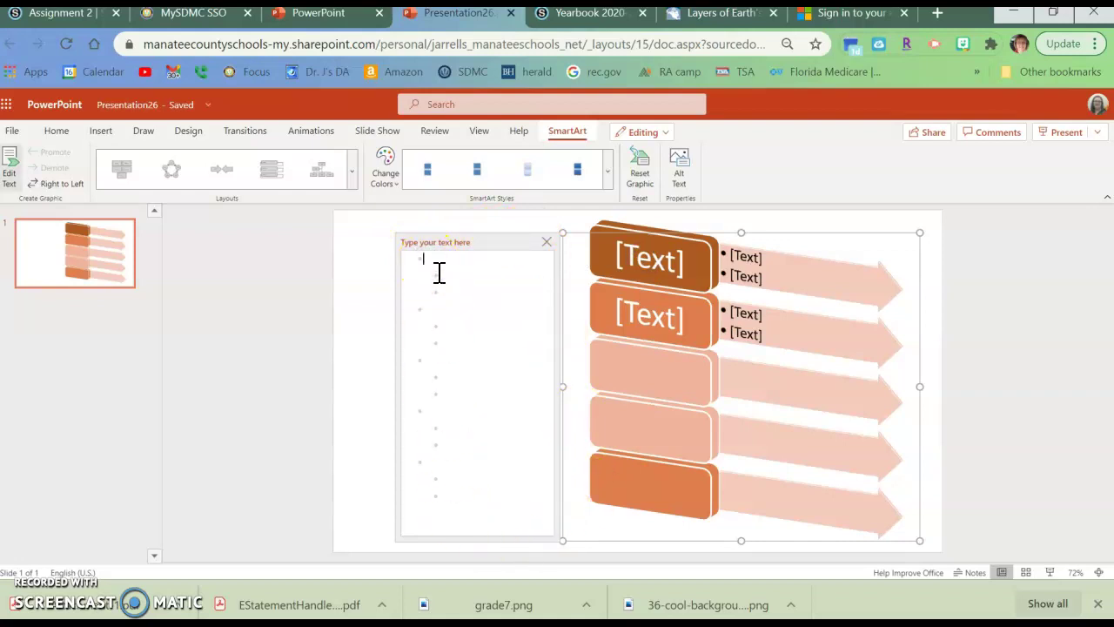
key(ctrl+v)
key(Return)
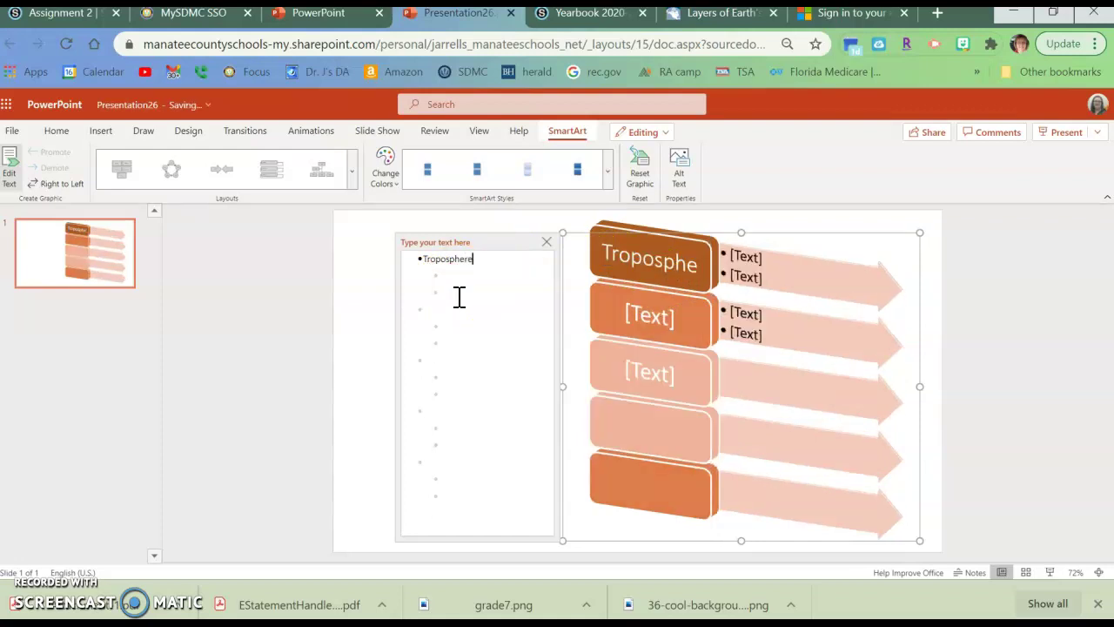
click(451, 281)
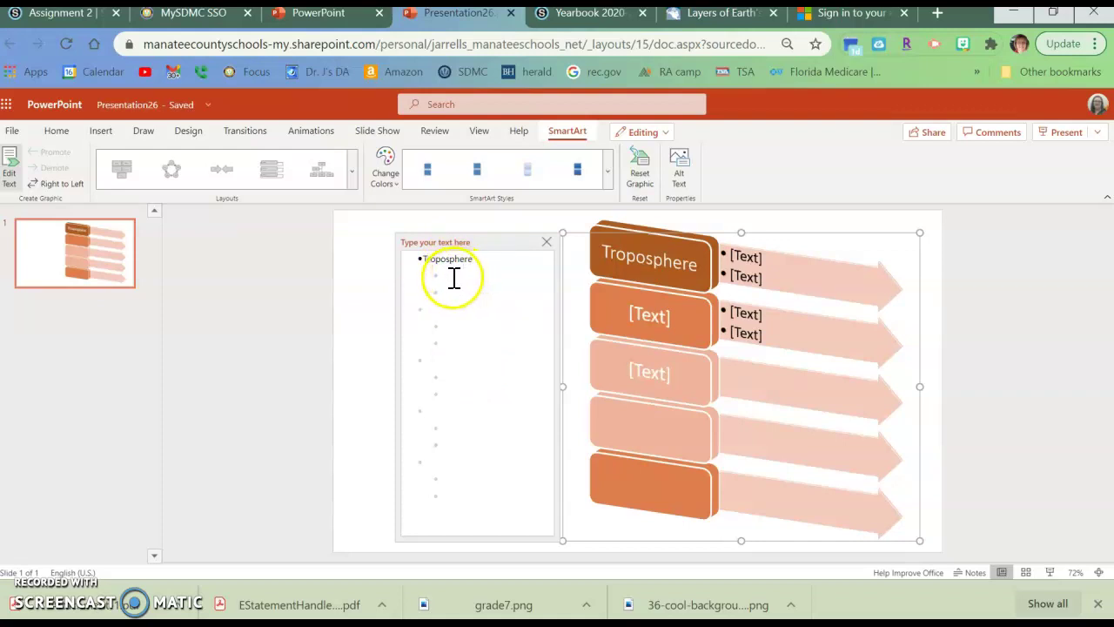
Consult the Layers of Earth page, then add 'Lowest Layer' and 'Most clouds are here' under Troposphere.
click(703, 28)
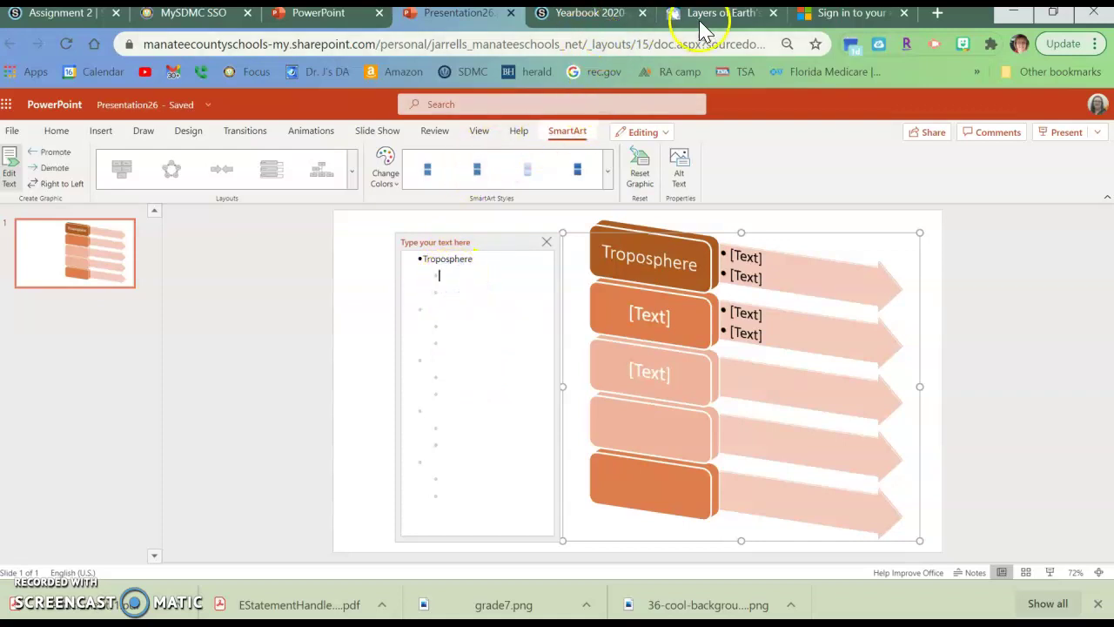
click(754, 26)
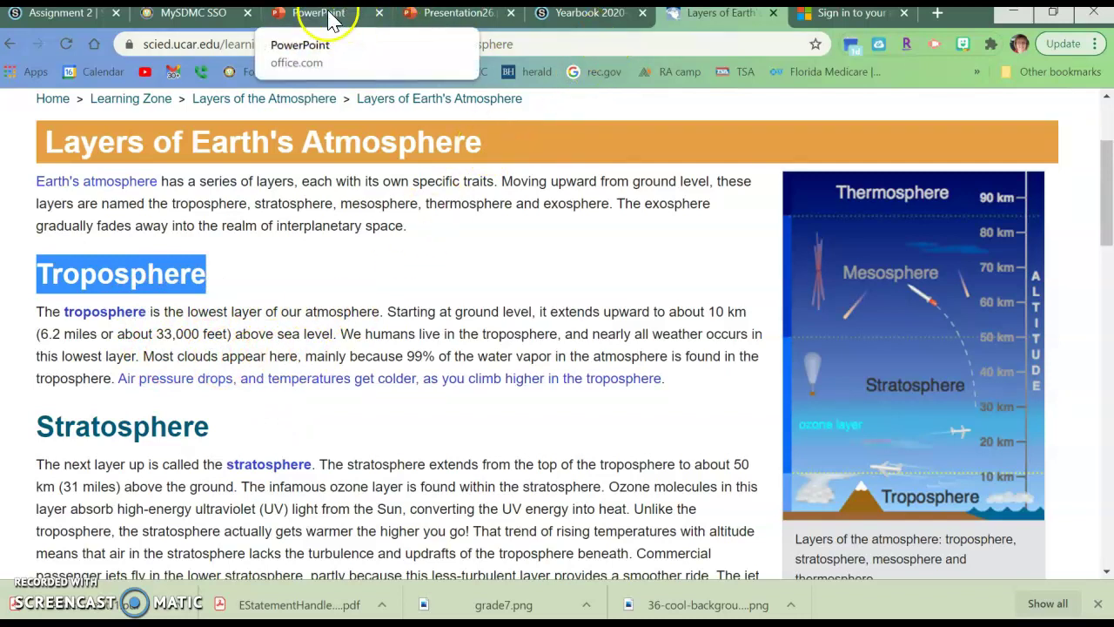
click(430, 13)
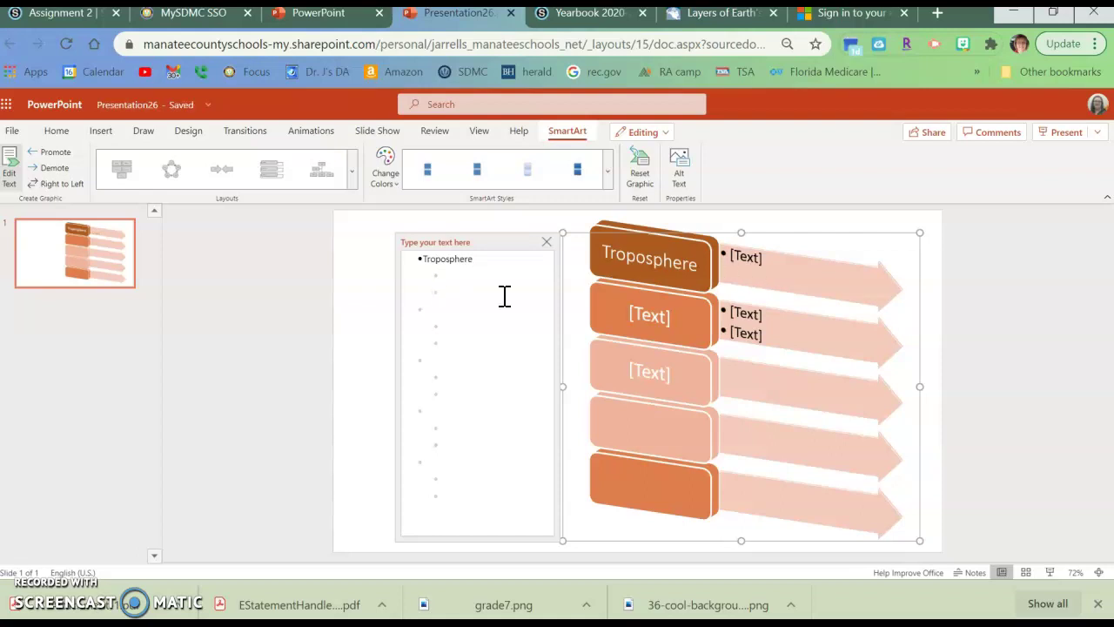
click(465, 275)
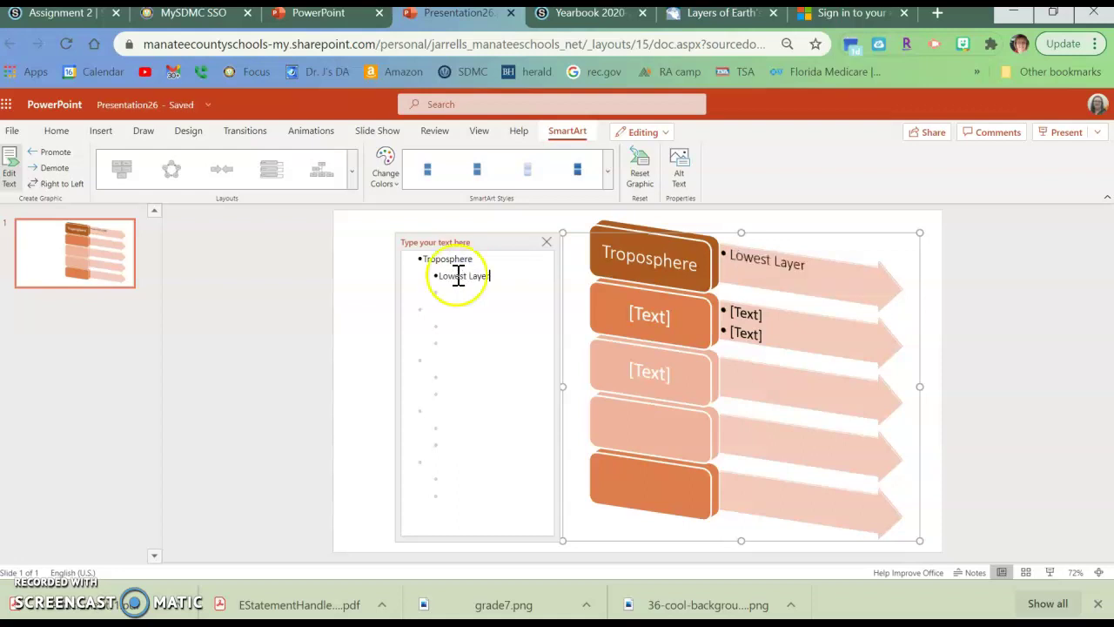
click(444, 294)
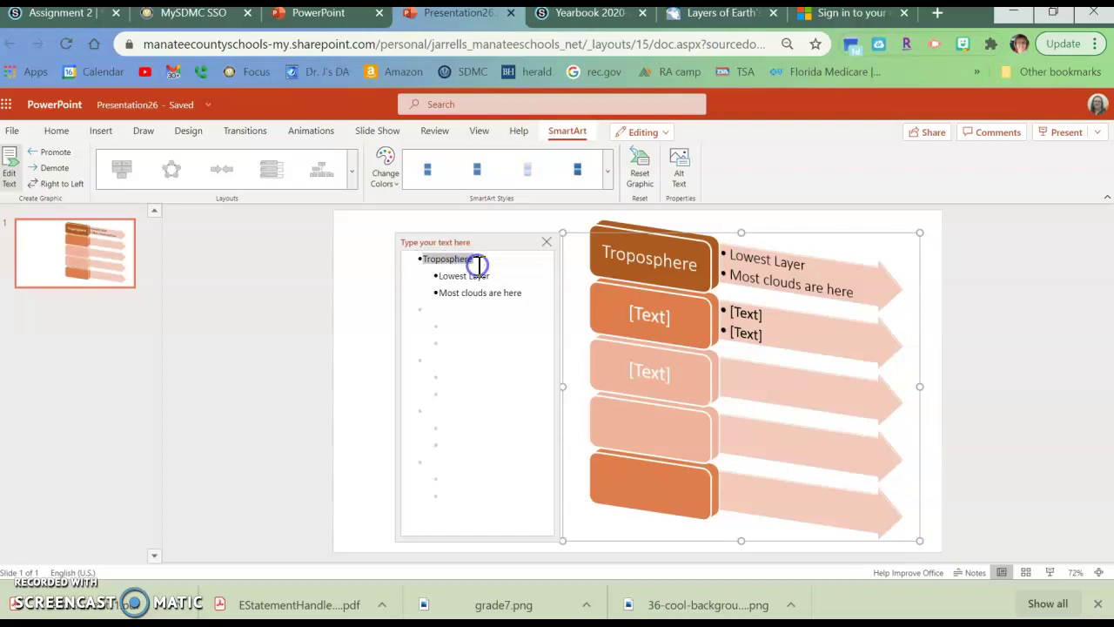
Select Troposphere in the SmartArt and start inserting a hyperlink on it.
drag(478, 264, 478, 264)
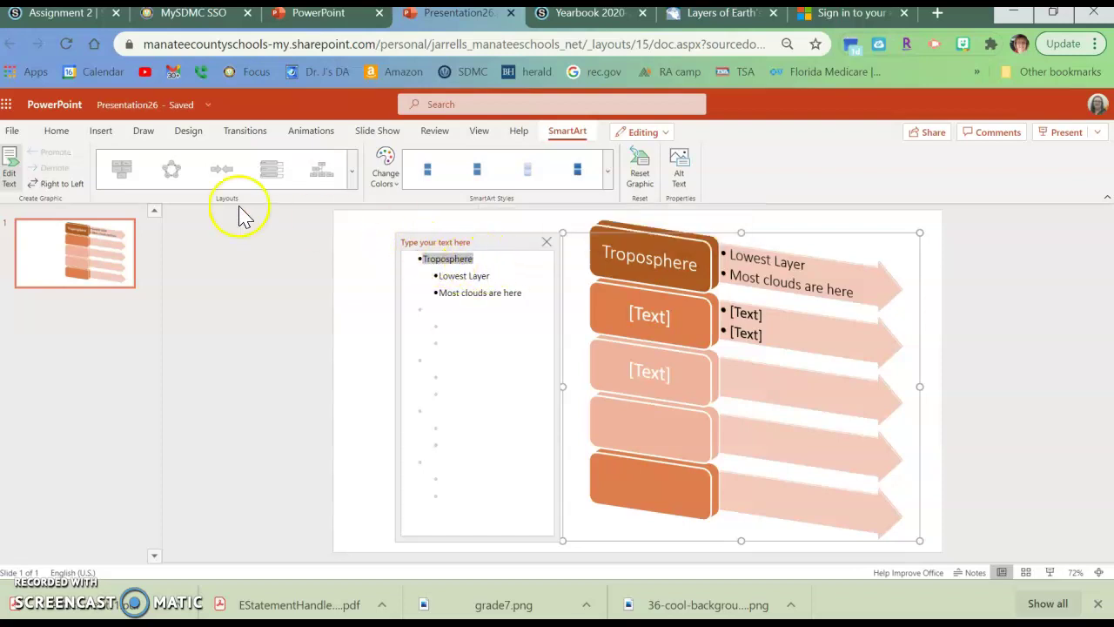
click(98, 131)
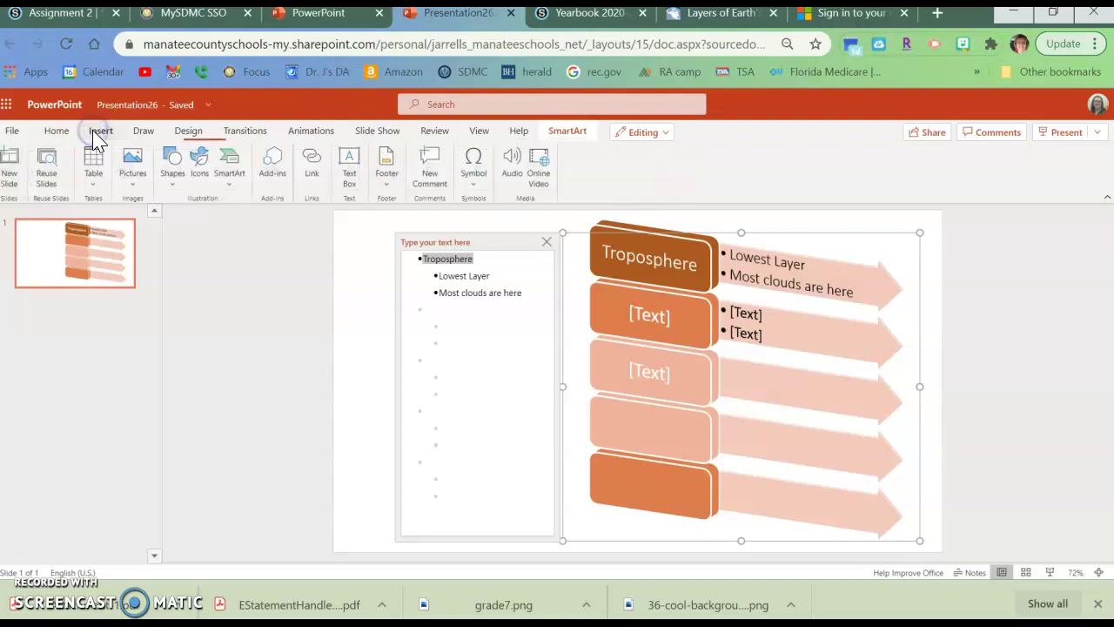
click(315, 178)
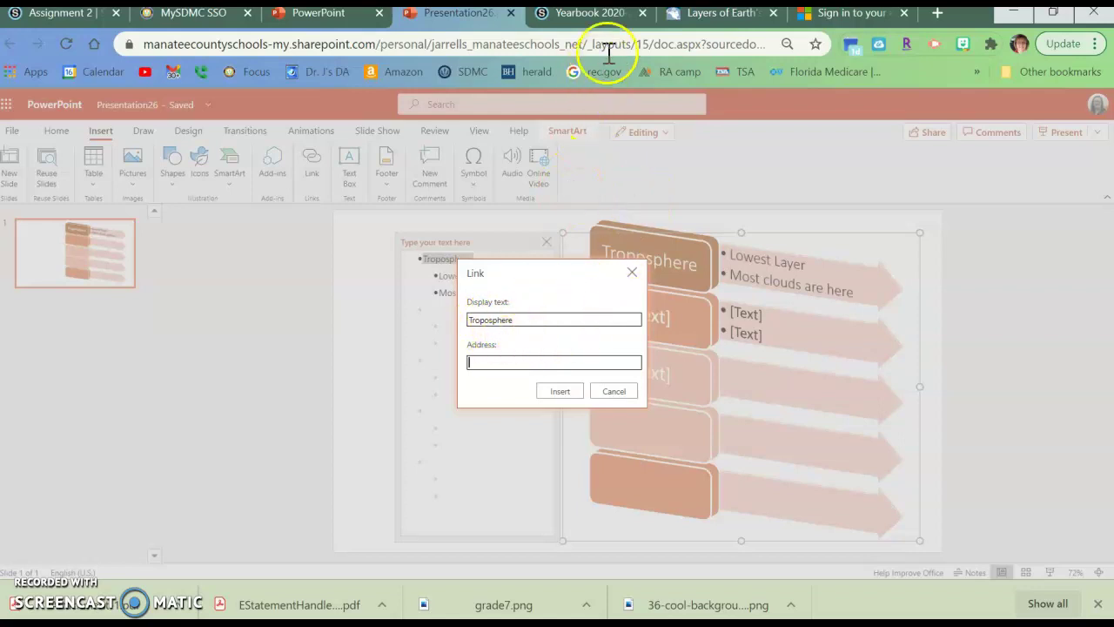
Search 'Troposphere' in a new tab and copy the NASA Space Place troposphere page address.
click(750, 24)
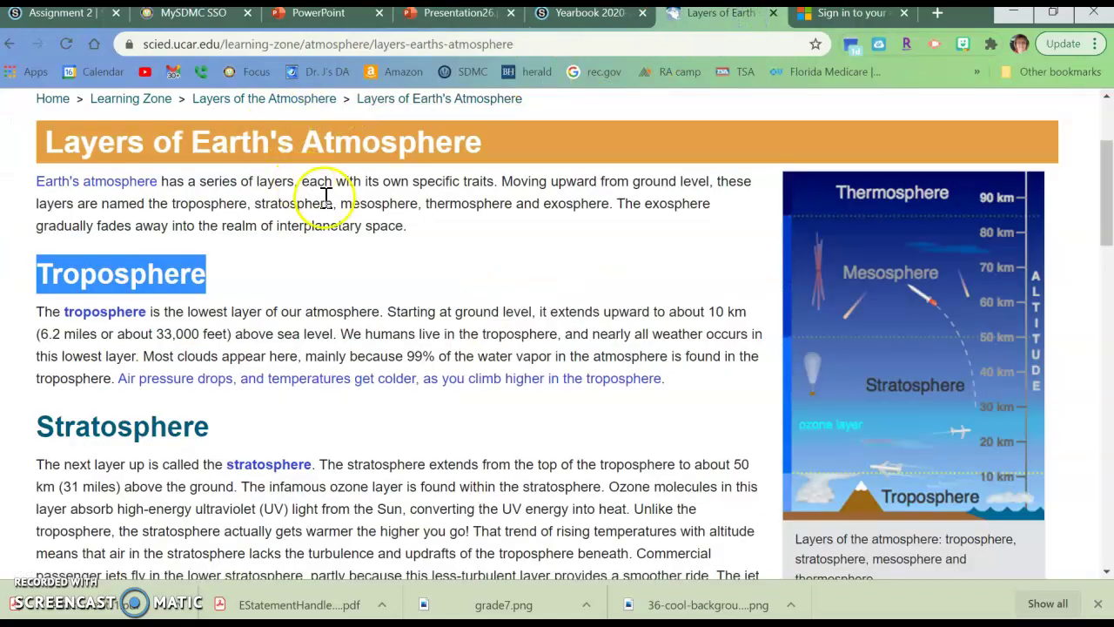
scroll(392, 157, up, 3)
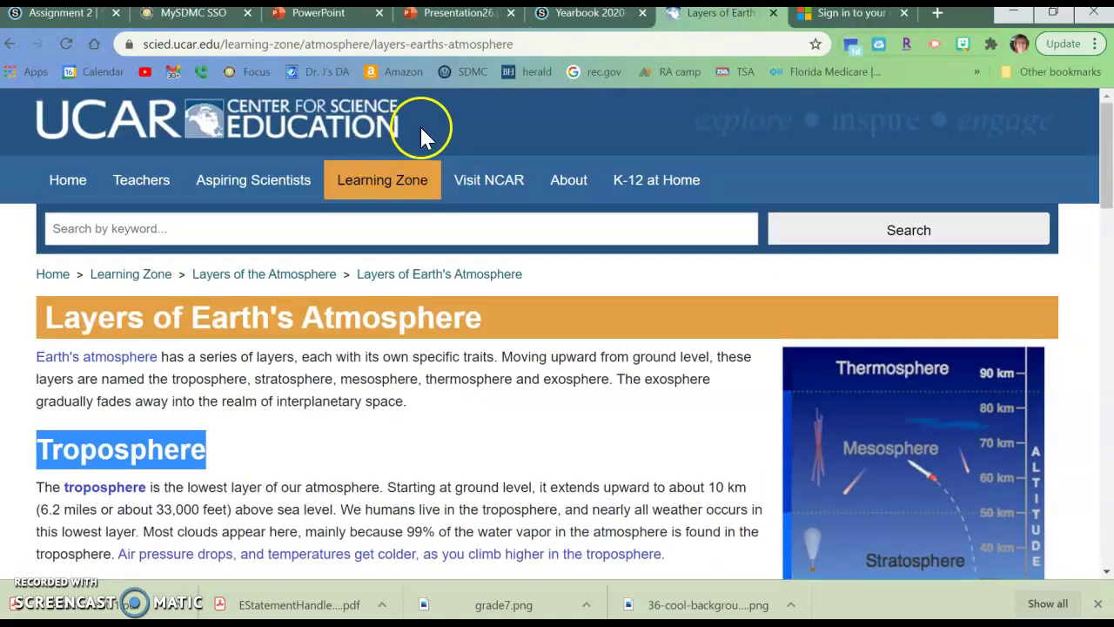
click(846, 24)
click(635, 44)
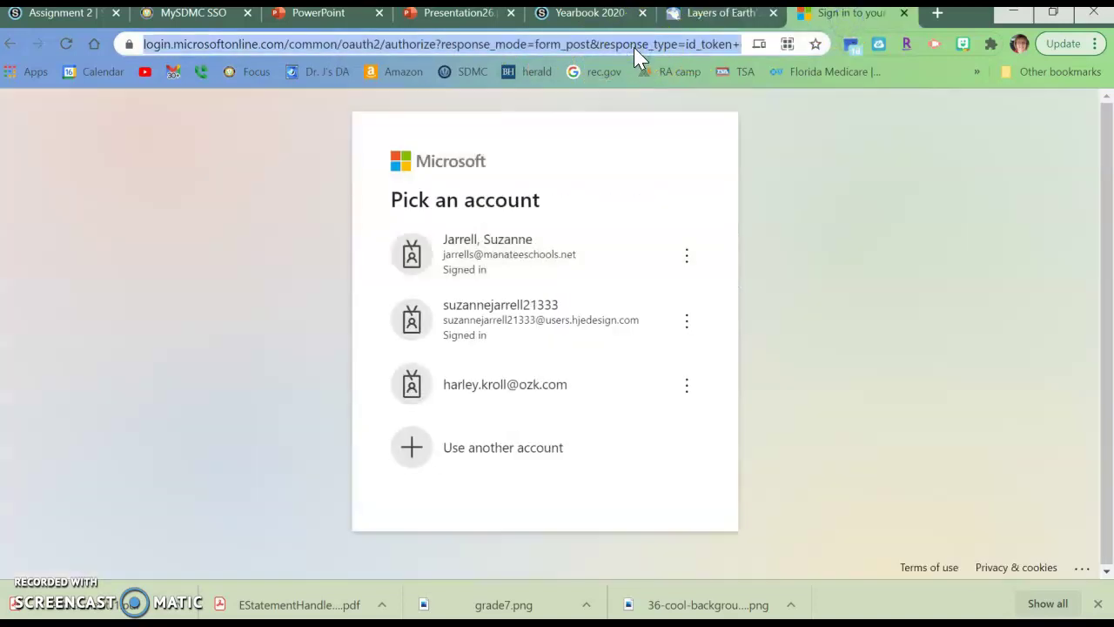
text(Troposphere)
key(Return)
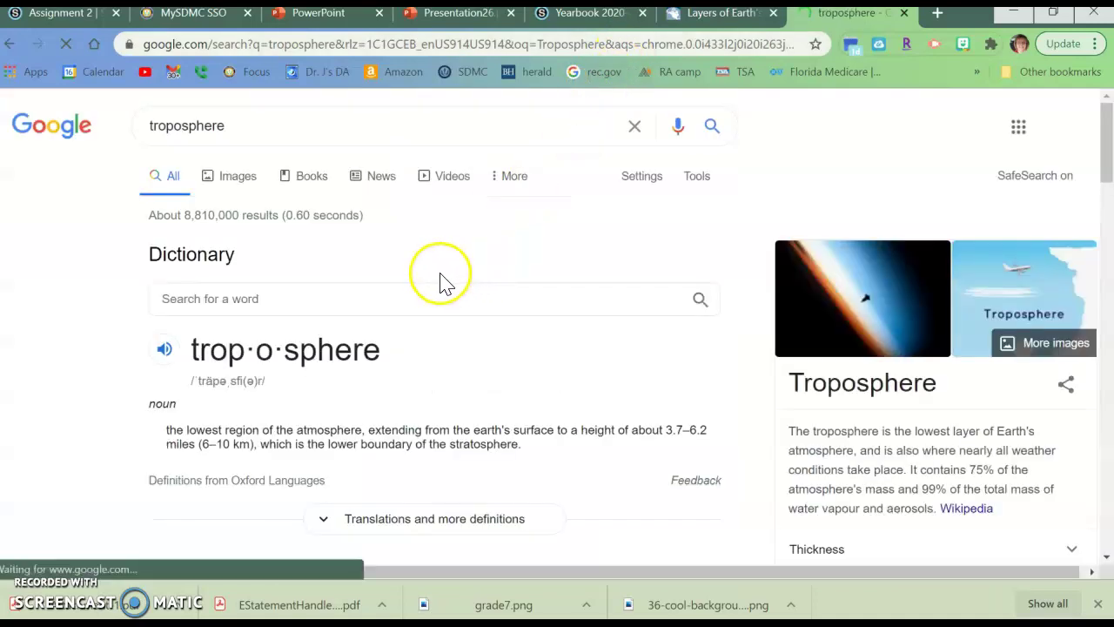
scroll(441, 281, down, 3)
scroll(440, 281, down, 4)
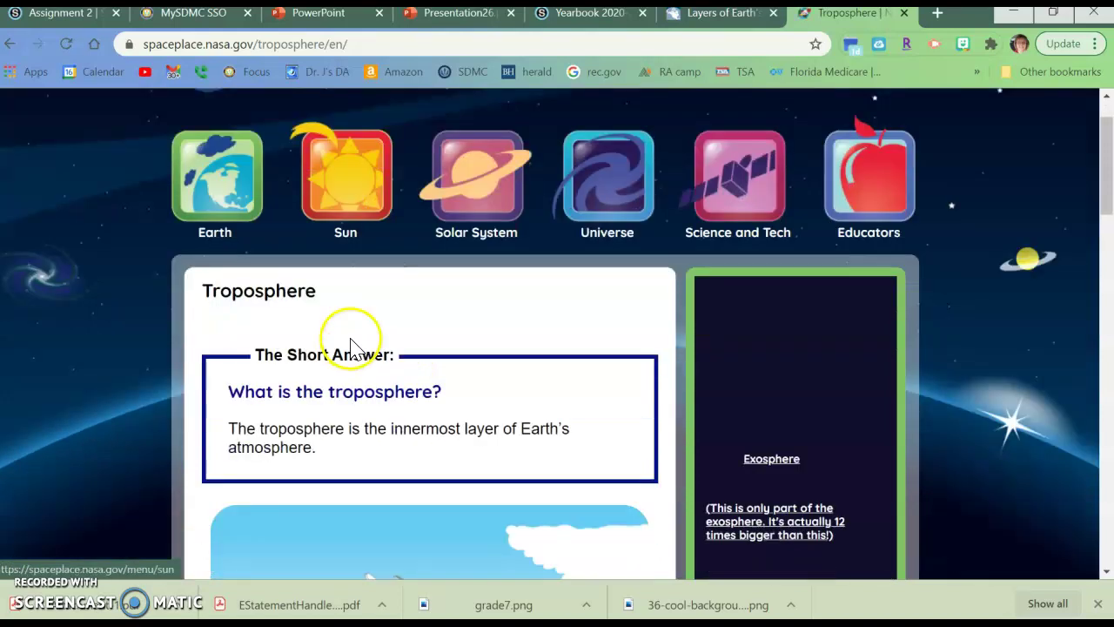
scroll(364, 370, down, 4)
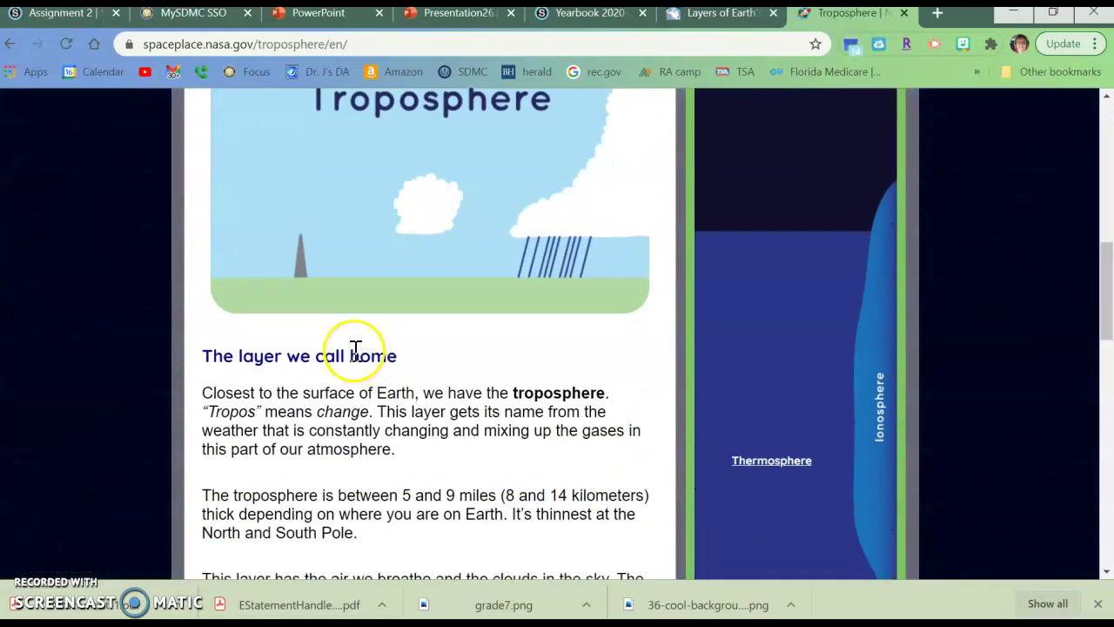
scroll(352, 353, up, 3)
scroll(331, 287, up, 10)
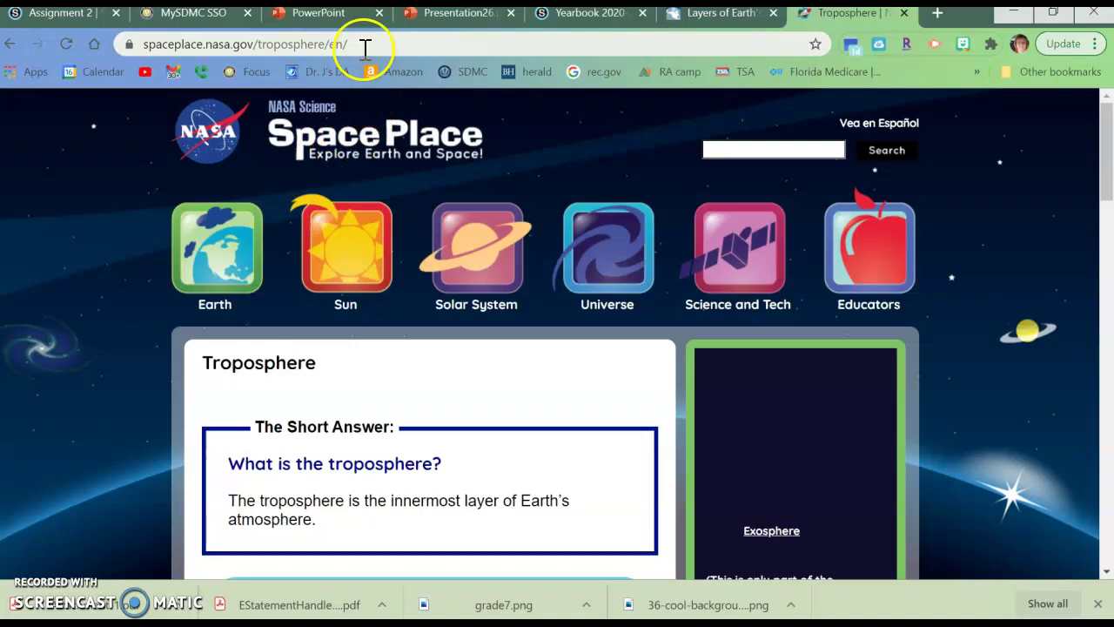
drag(357, 44, 33, 57)
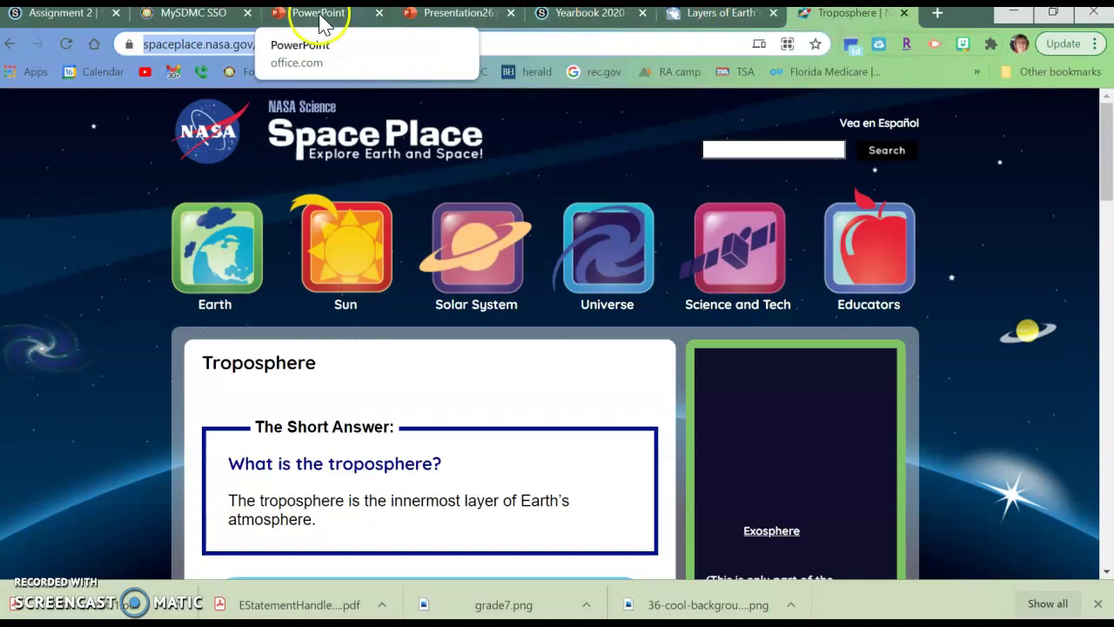
click(448, 19)
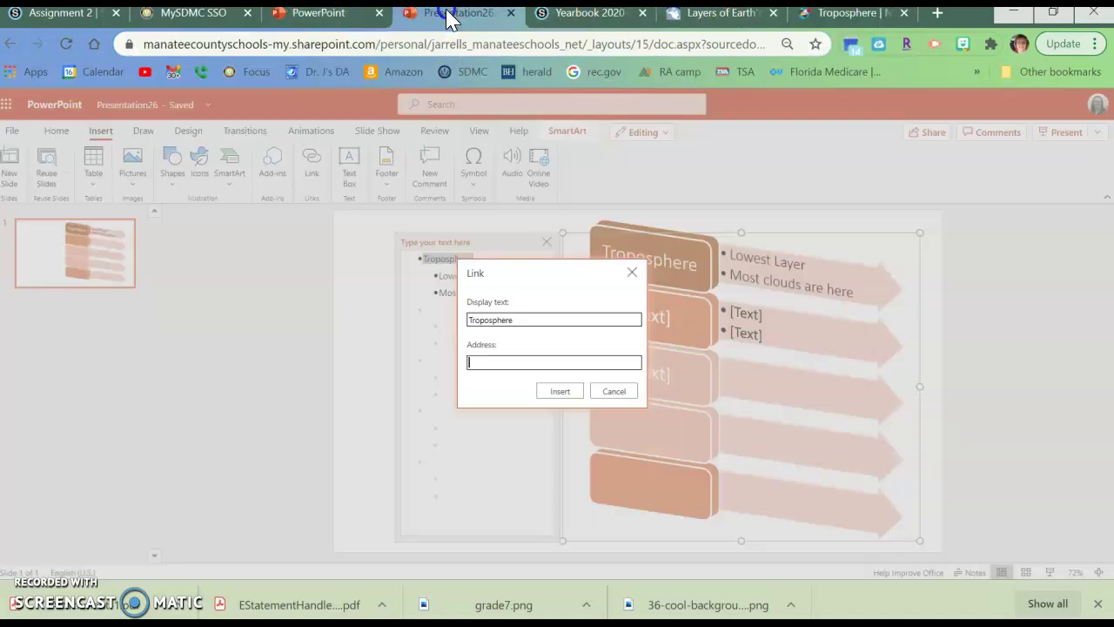
click(497, 362)
click(561, 391)
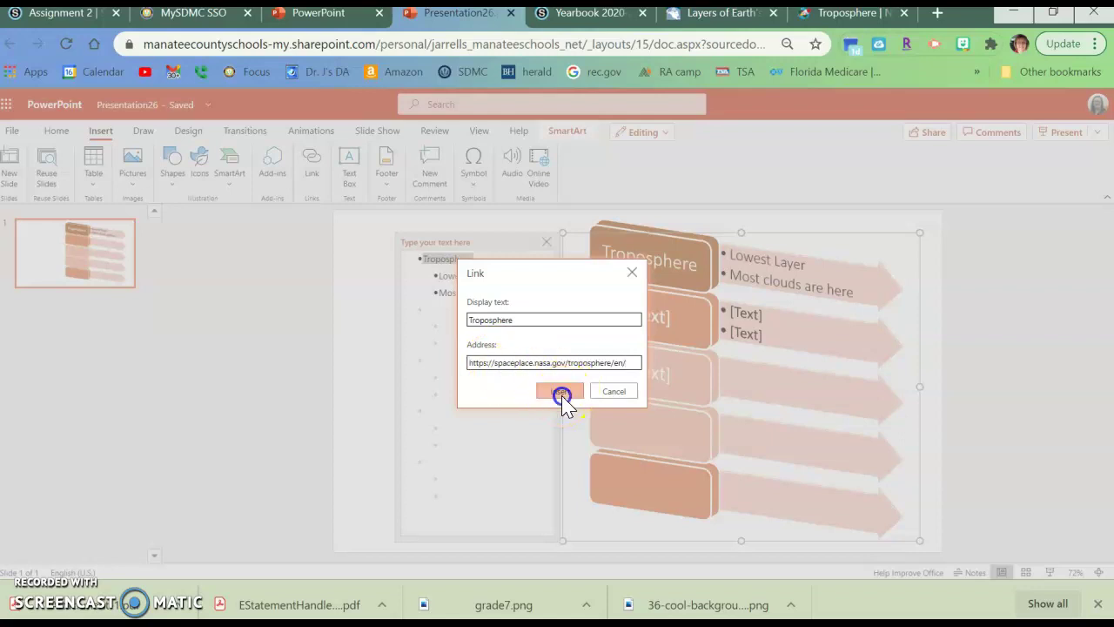
click(490, 471)
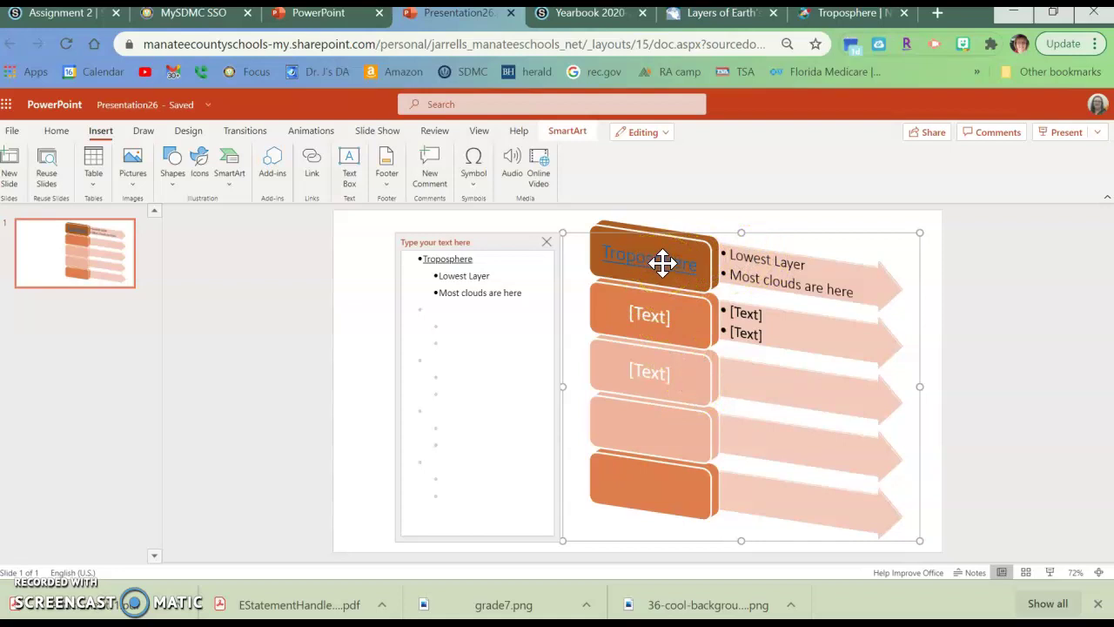
Widen the arrow SmartArt by extending its left edge outward.
click(750, 265)
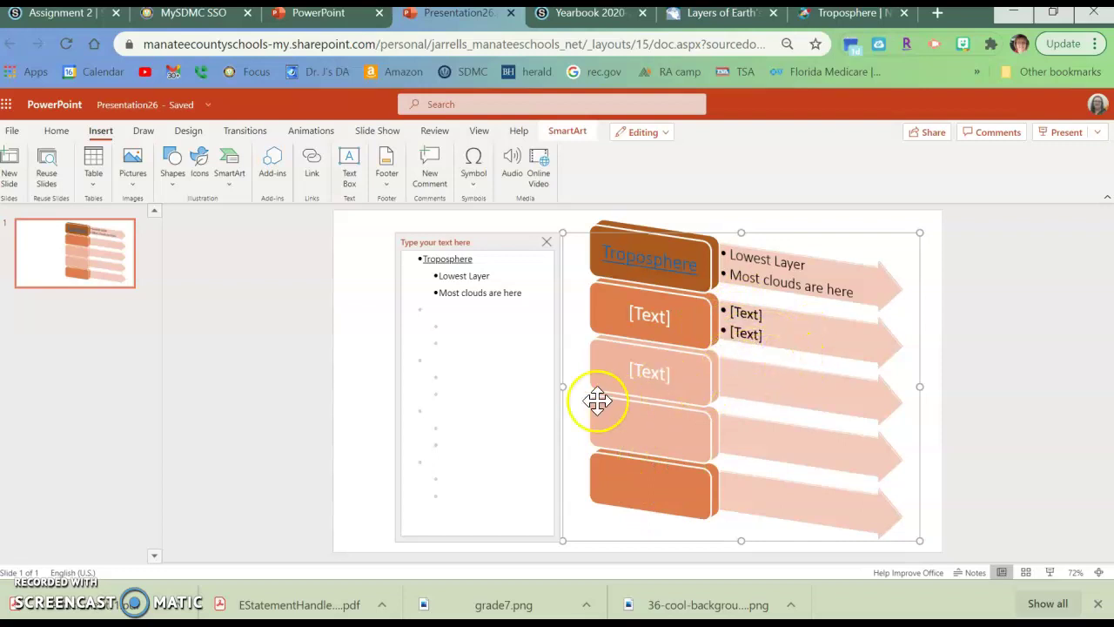
drag(554, 388, 406, 397)
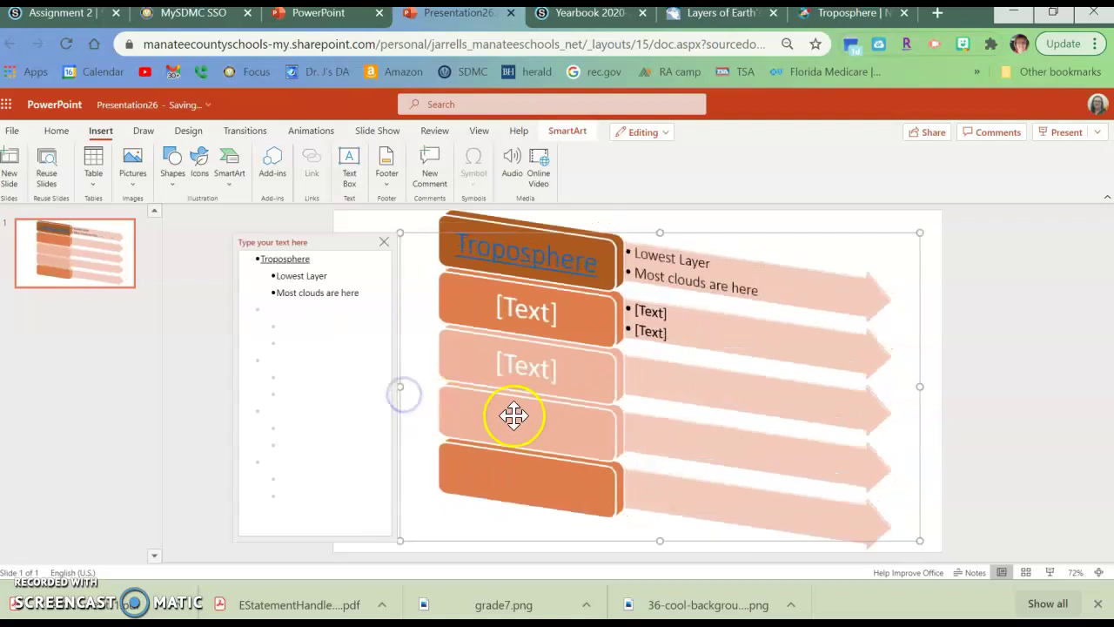
click(975, 344)
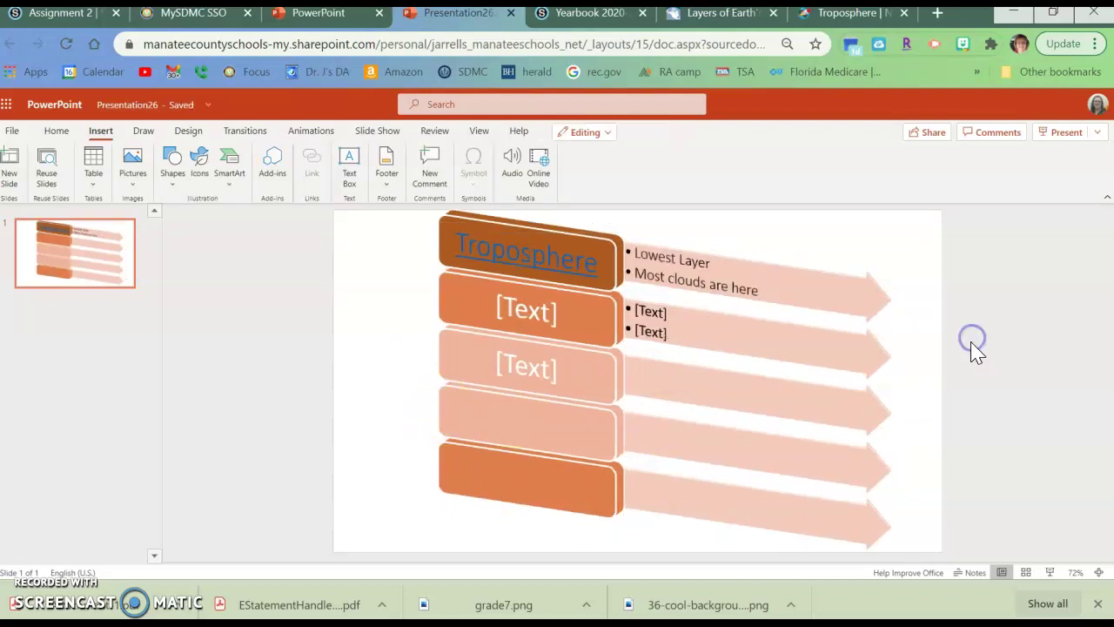
Shift the SmartArt slightly left and down on the slide.
click(485, 367)
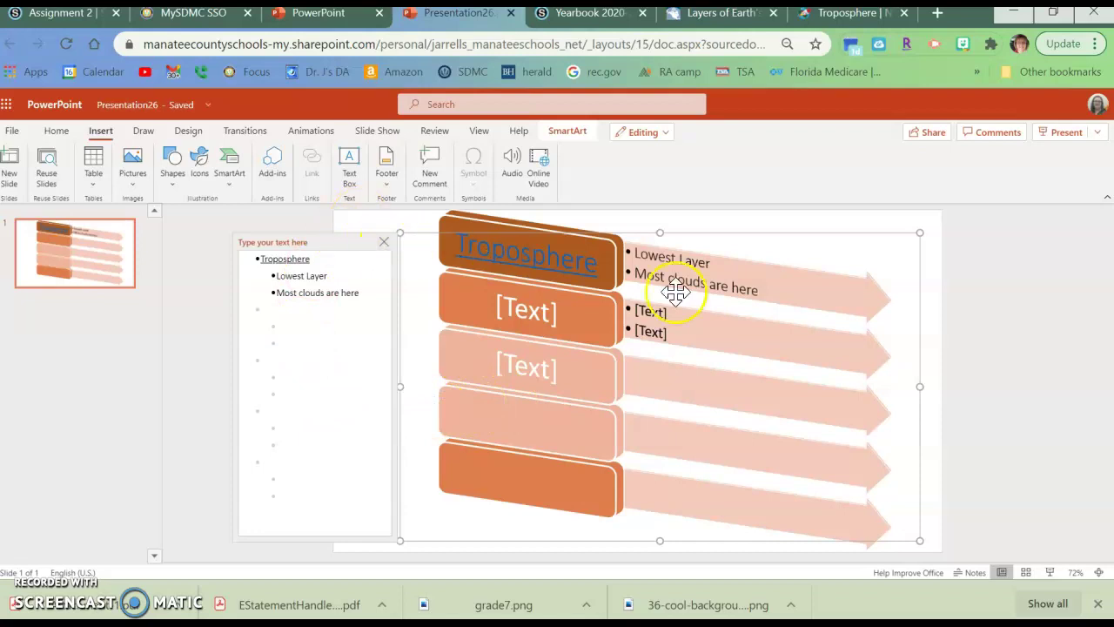
click(964, 294)
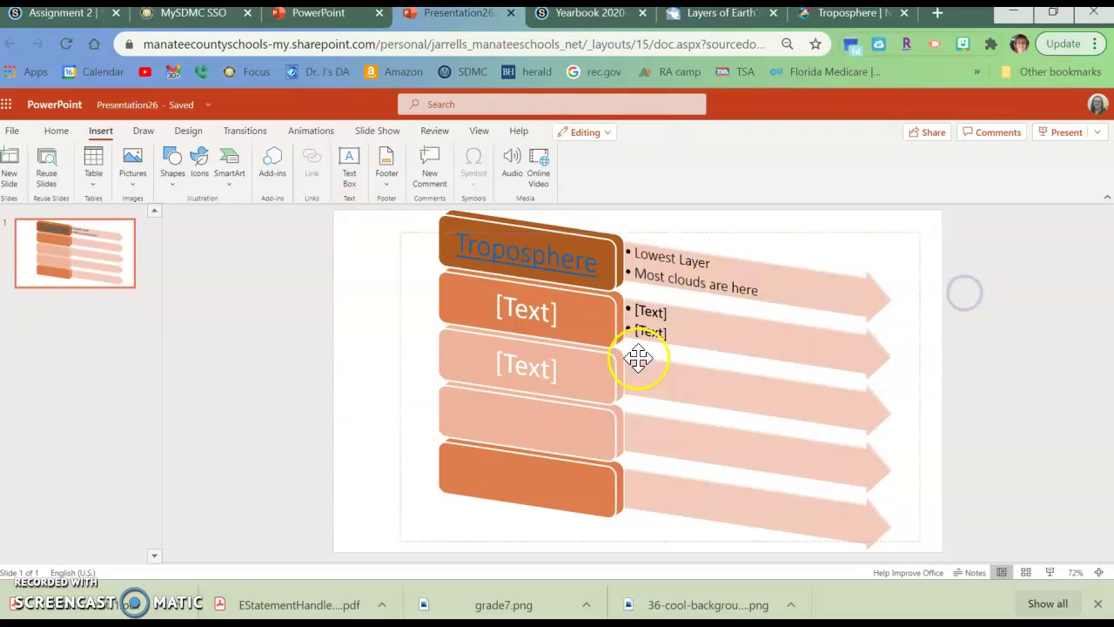
drag(499, 447, 489, 458)
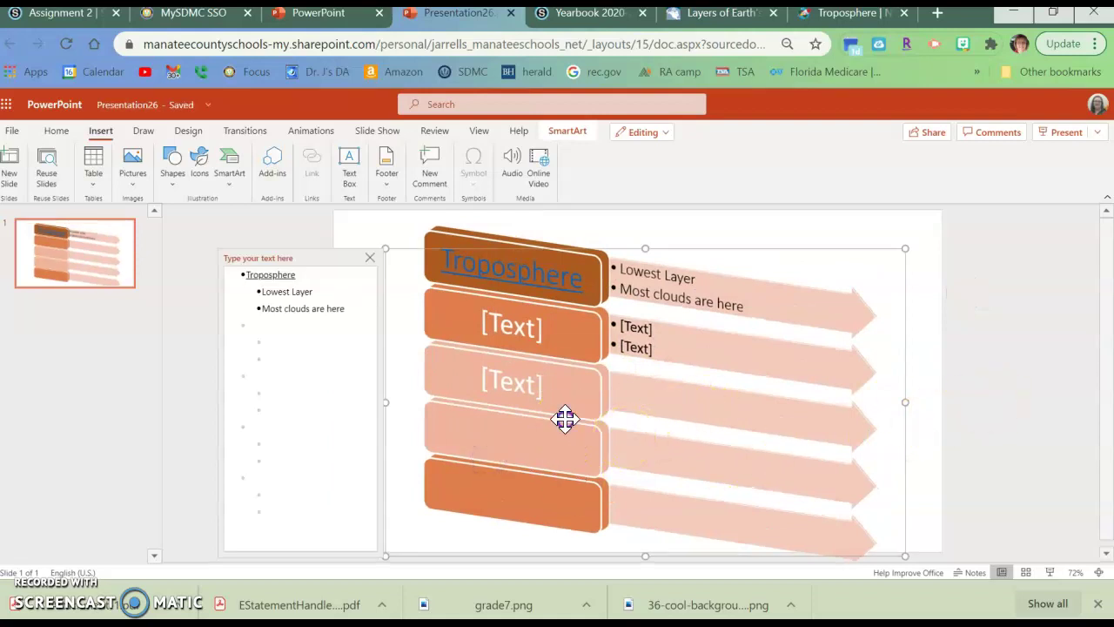
Nudge the orange arrow SmartArt a few pixels upward.
drag(565, 419, 568, 412)
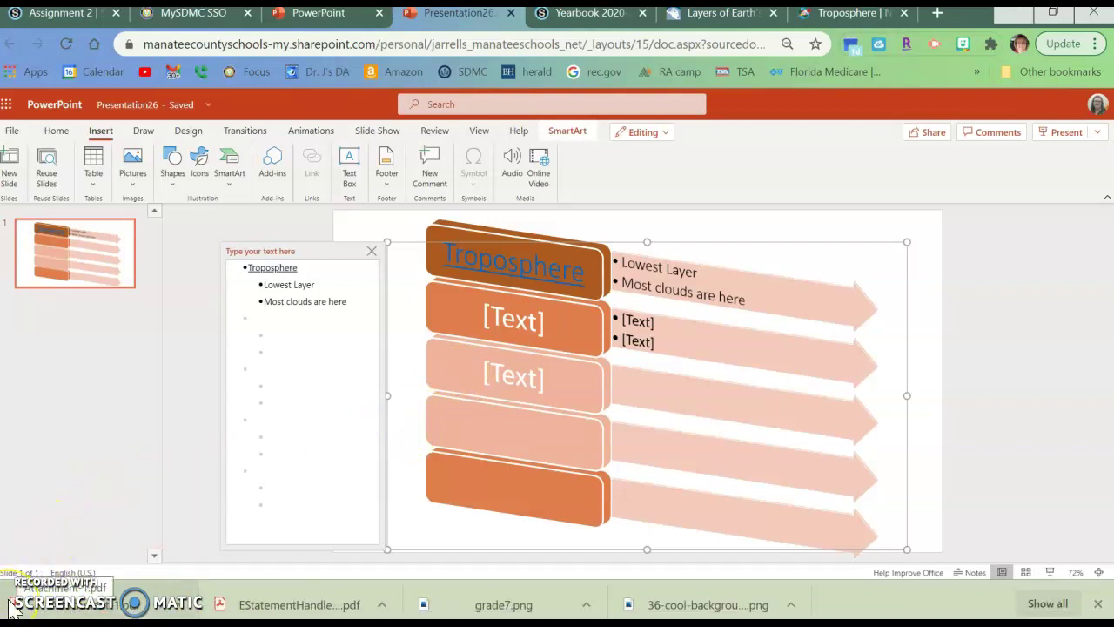
click(36, 603)
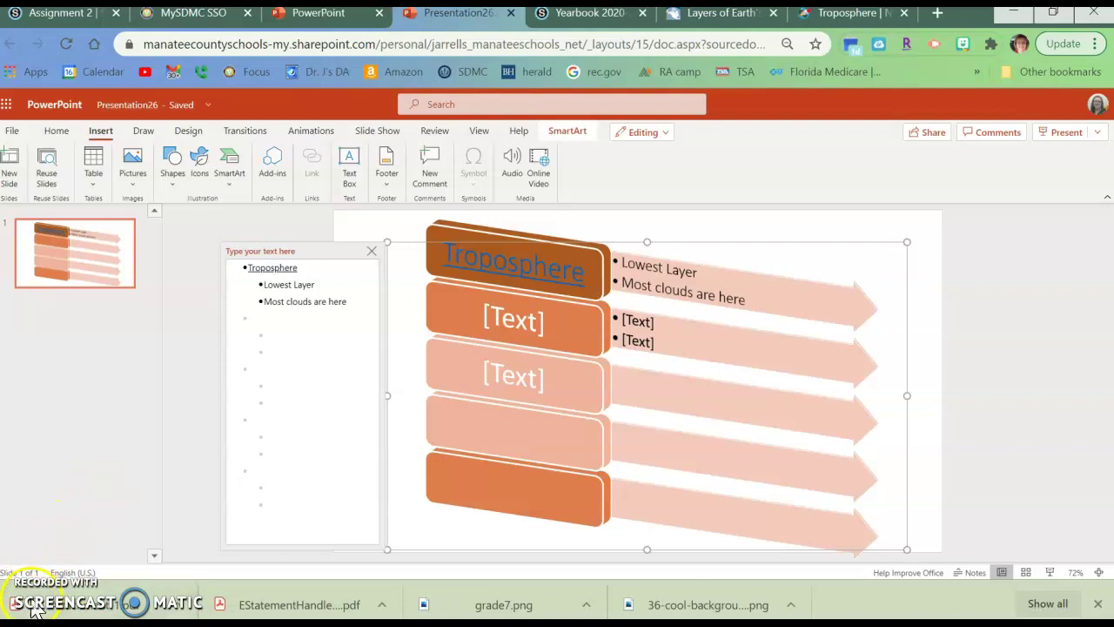